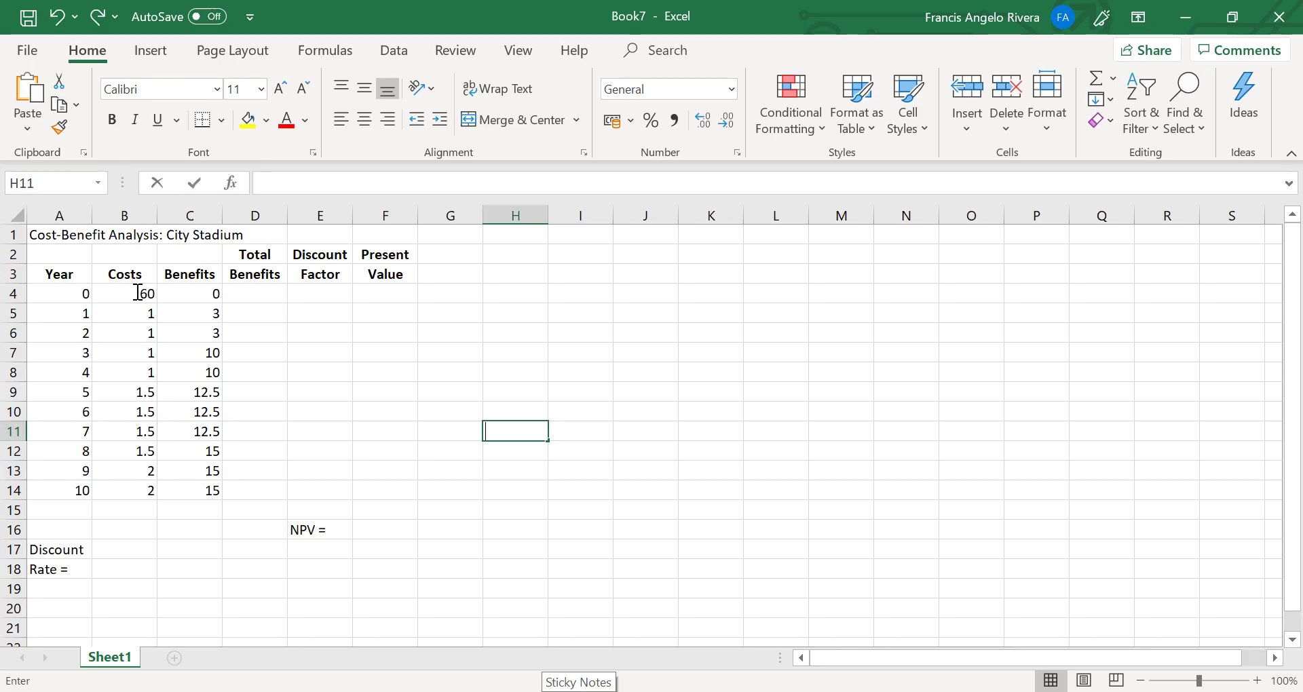
Step: Format the cost and benefit figures in B4:D14 as peso Currency with red negative numbers
{"action": "key", "text": "F2"}
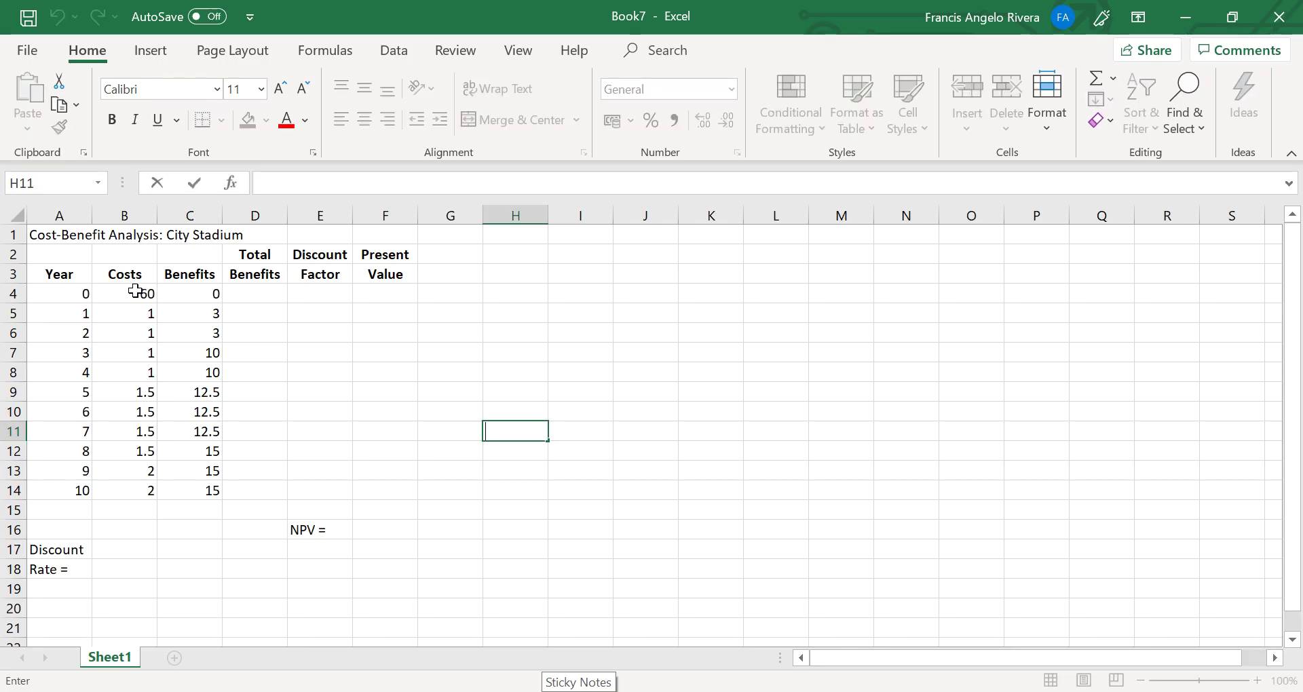
{"action": "left_click", "coordinate": [136, 292]}
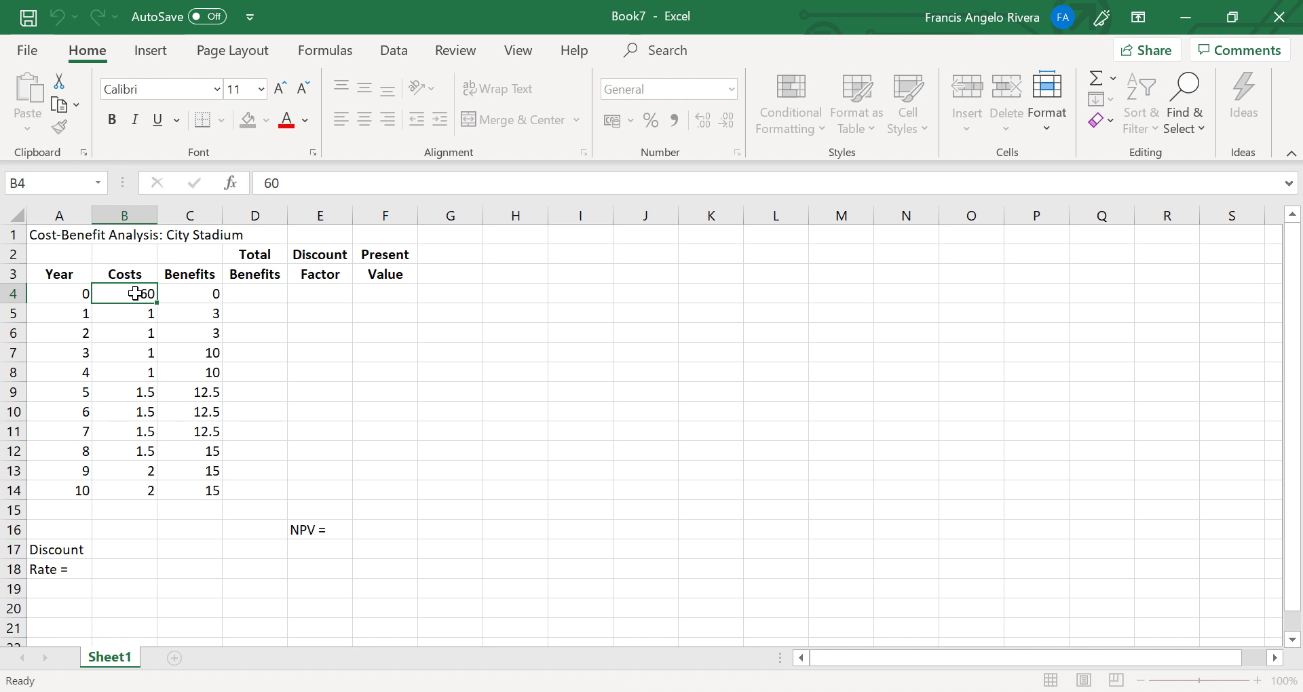
{"action": "left_click_drag", "start_coordinate": [136, 294], "coordinate": [254, 491]}
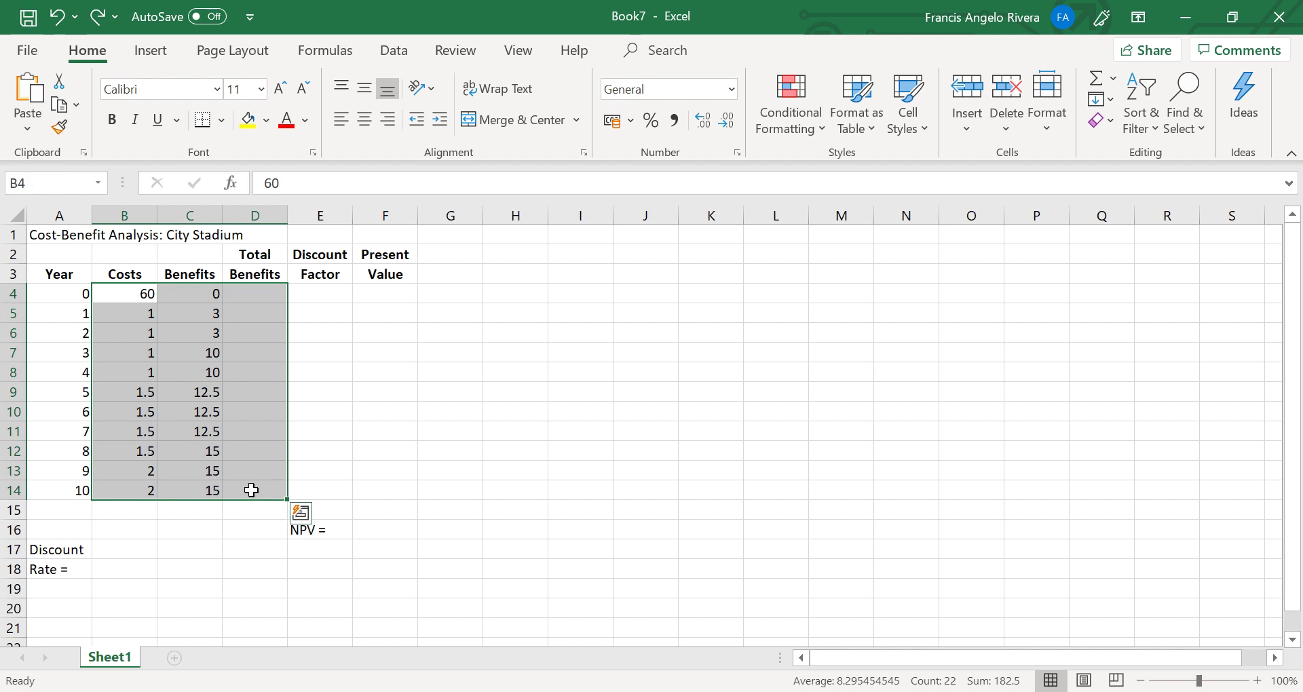
{"action": "right_click", "coordinate": [251, 490]}
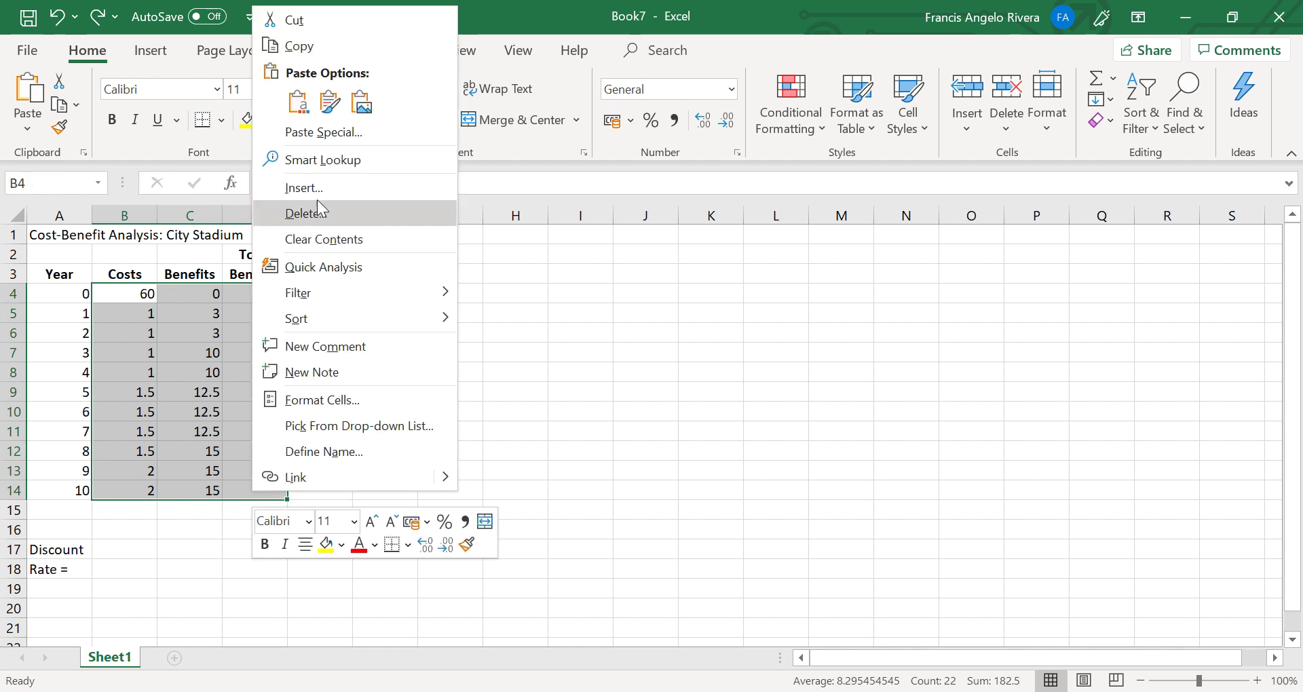
{"action": "left_click", "coordinate": [324, 400]}
{"action": "left_click", "coordinate": [98, 170]}
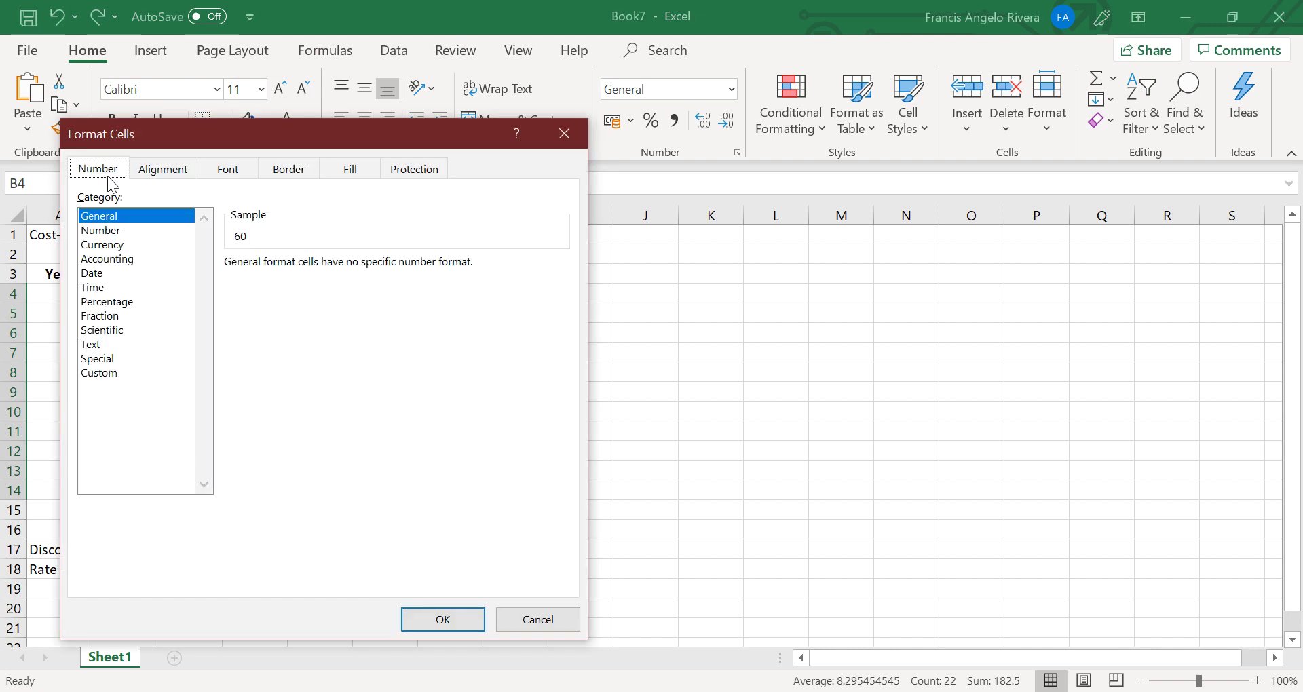
{"action": "left_click", "coordinate": [103, 244]}
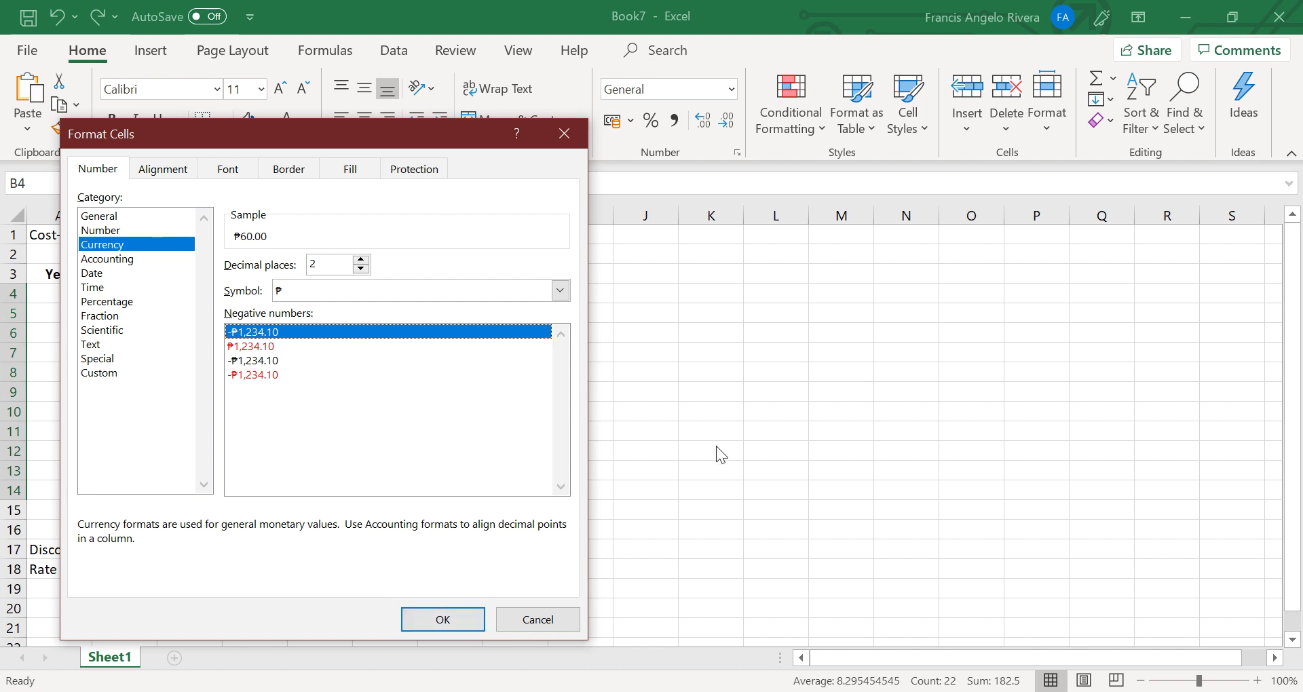
{"action": "key", "text": "Down"}
{"action": "left_click", "coordinate": [443, 619]}
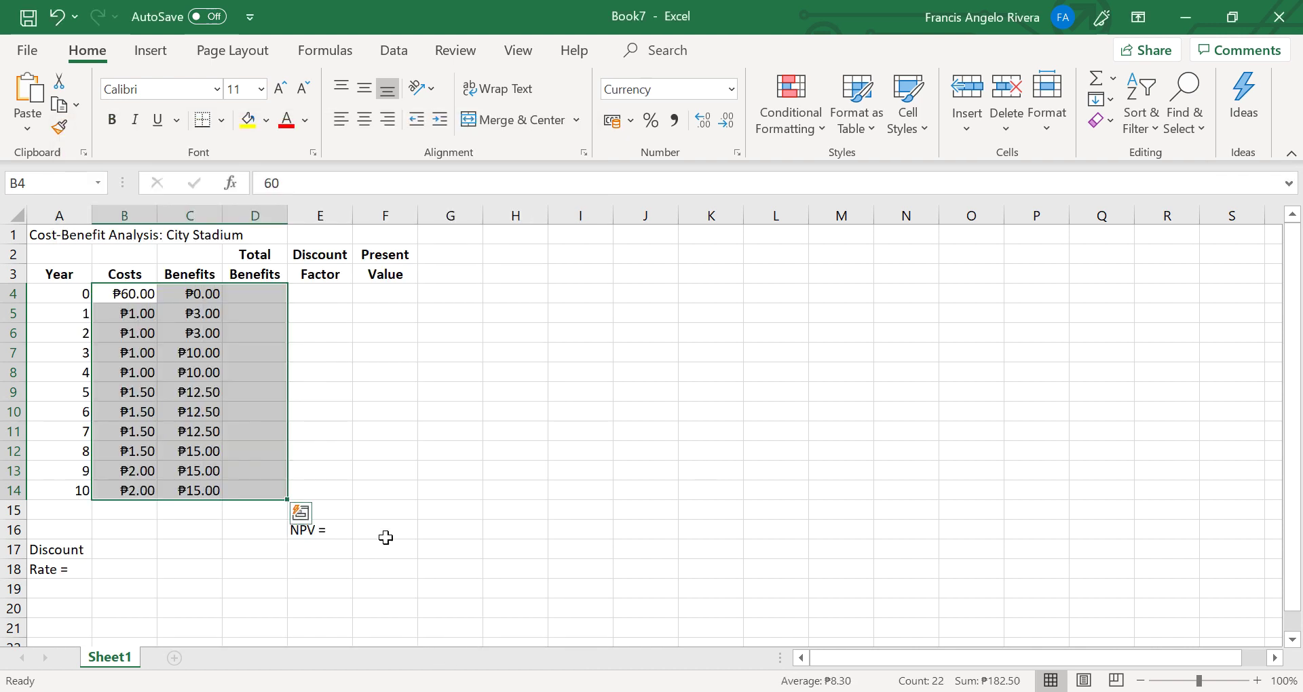
Step: Format the Present Value cells F4:F16 as Currency
{"action": "left_click", "coordinate": [392, 292]}
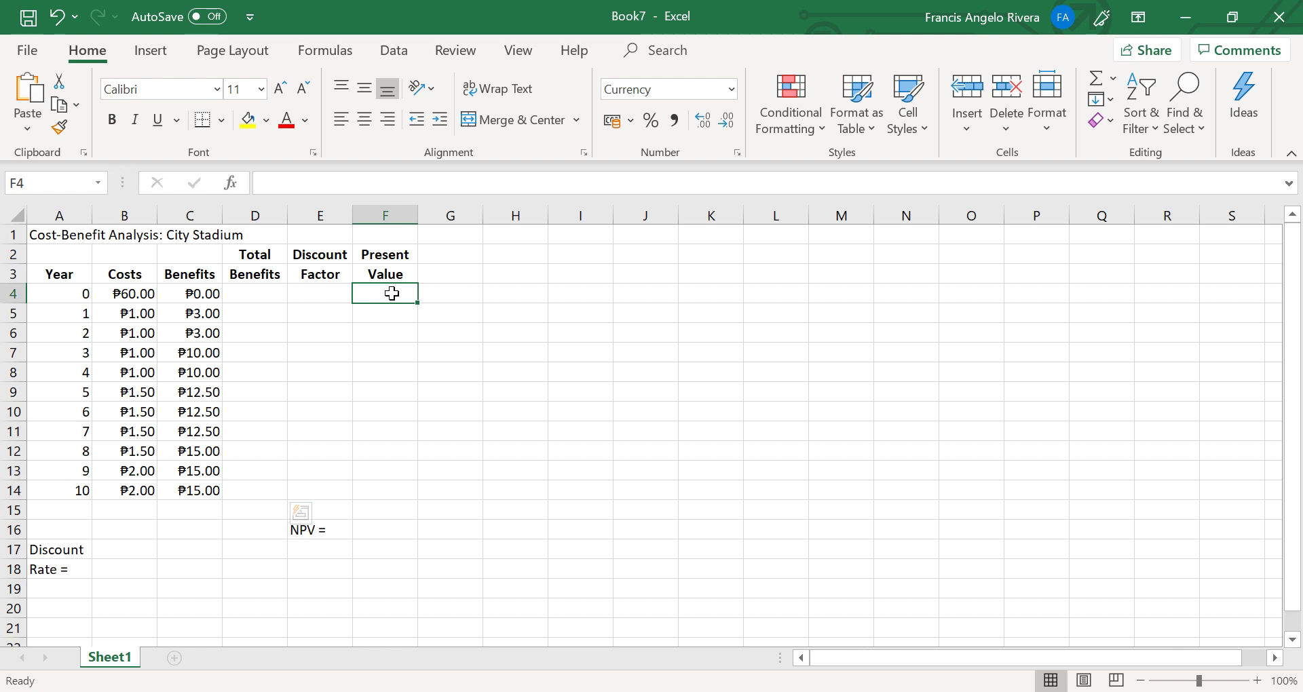
{"action": "left_click_drag", "start_coordinate": [392, 293], "coordinate": [374, 531]}
{"action": "right_click", "coordinate": [377, 472]}
{"action": "left_click", "coordinate": [437, 600]}
{"action": "left_click", "coordinate": [222, 289]}
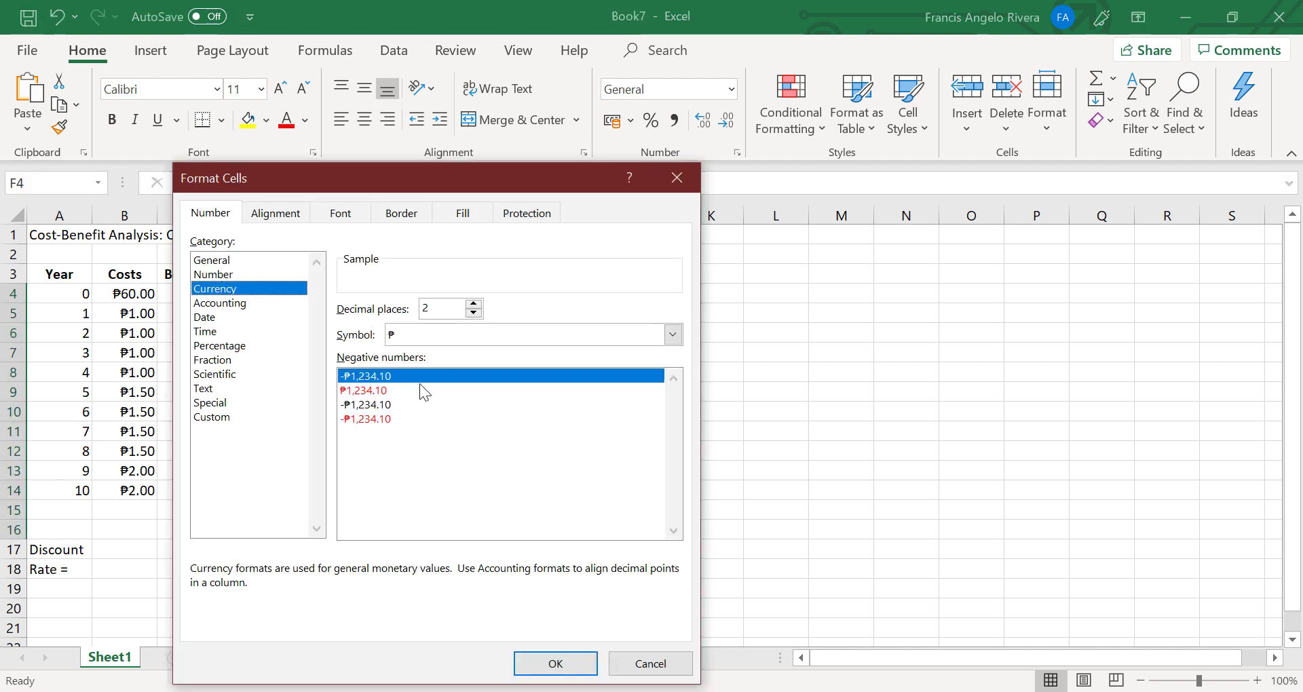
{"action": "left_click", "coordinate": [422, 387]}
{"action": "left_click", "coordinate": [543, 664]}
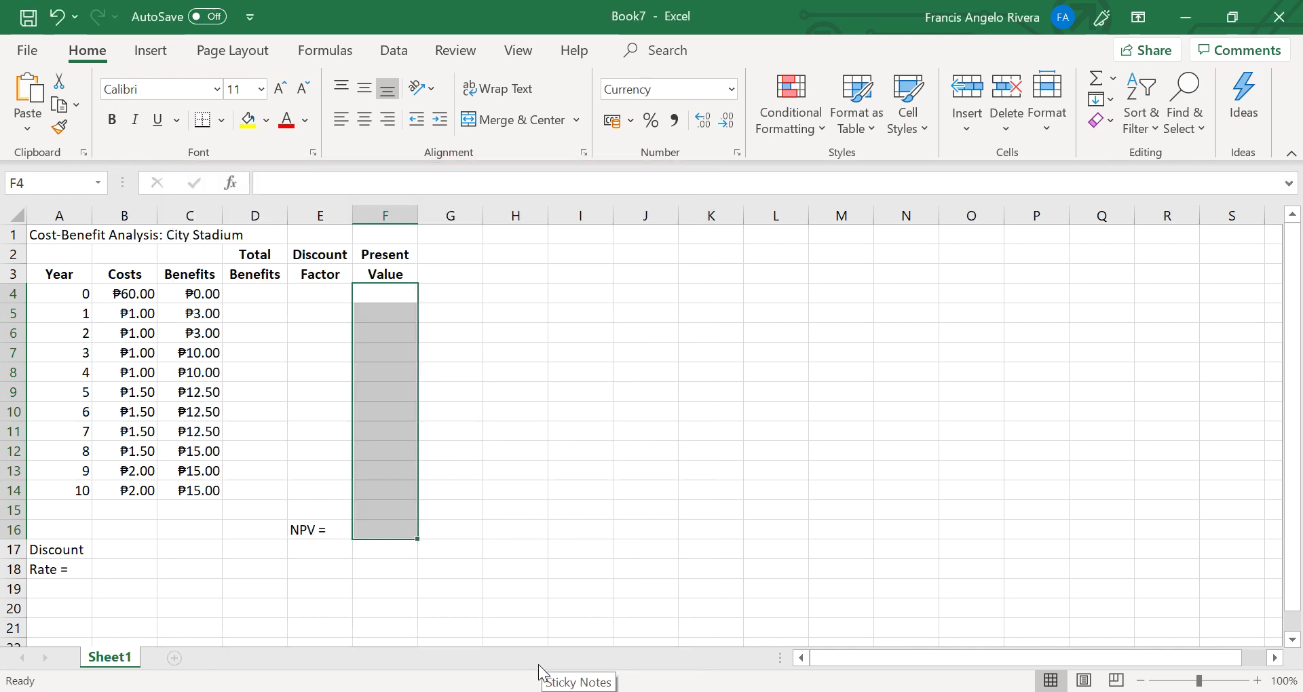
Step: Format the discount rate cell B18 as Percentage
{"action": "left_click", "coordinate": [143, 576]}
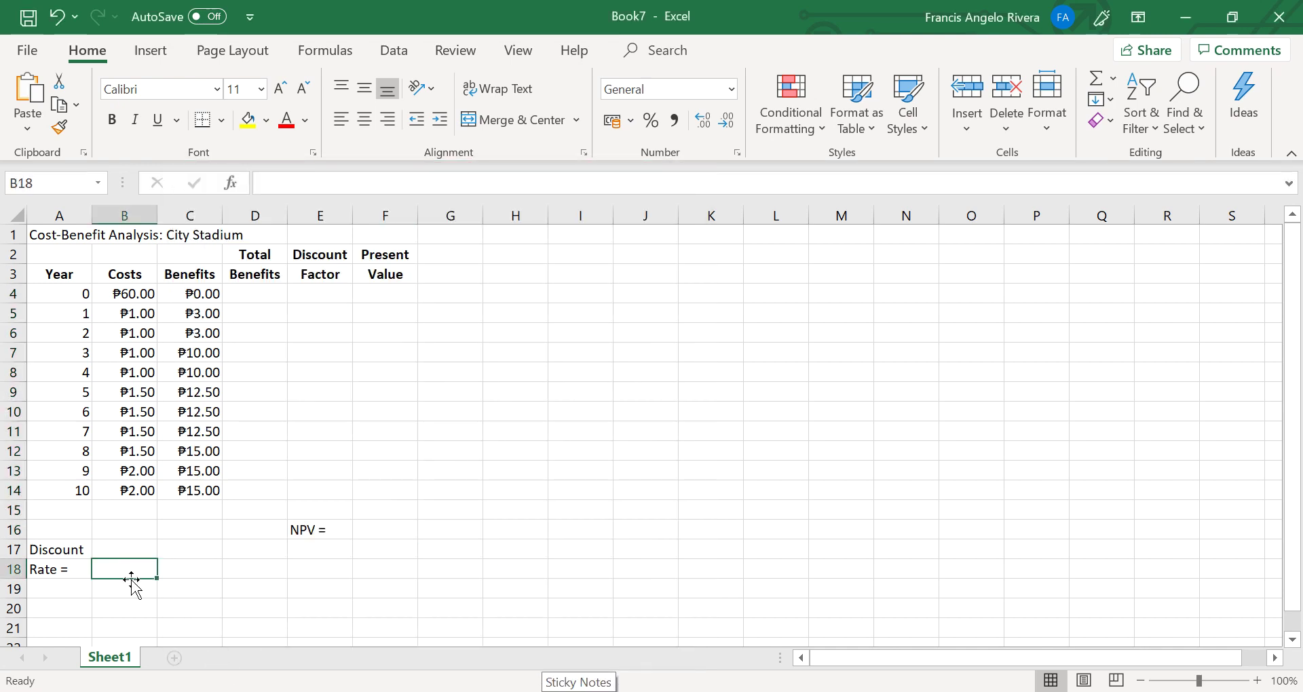
{"action": "right_click", "coordinate": [133, 576]}
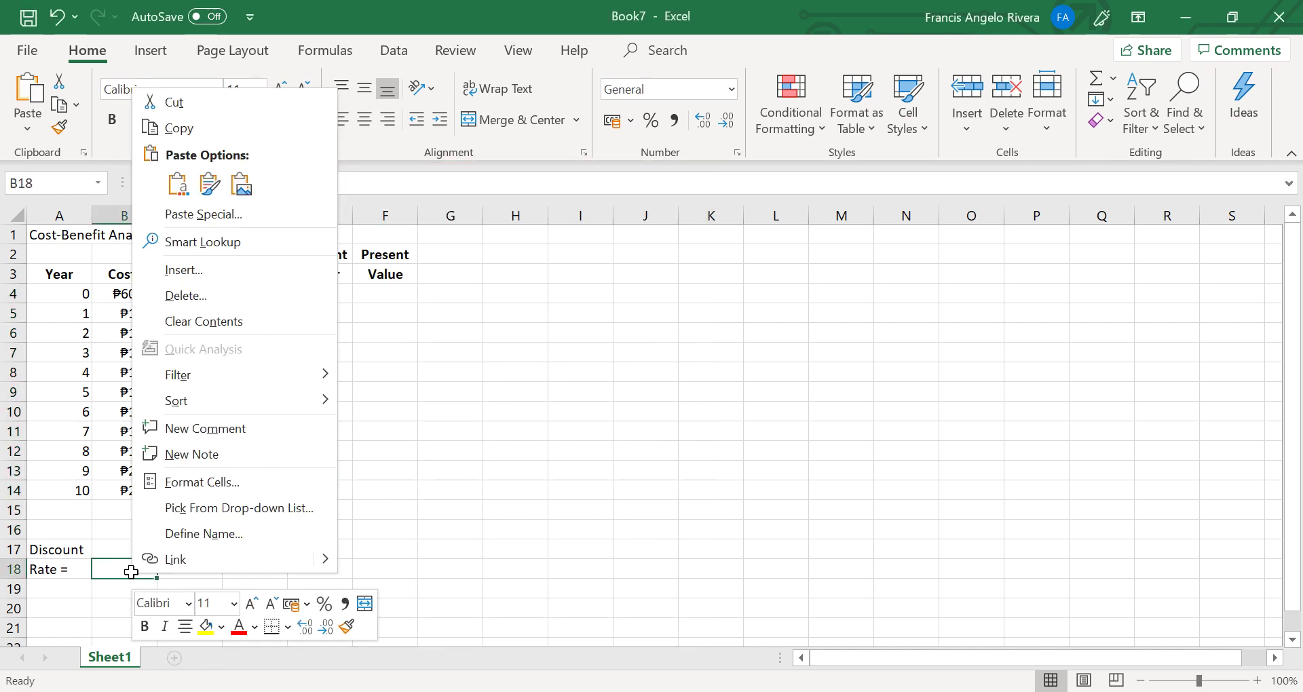
{"action": "left_click", "coordinate": [178, 482]}
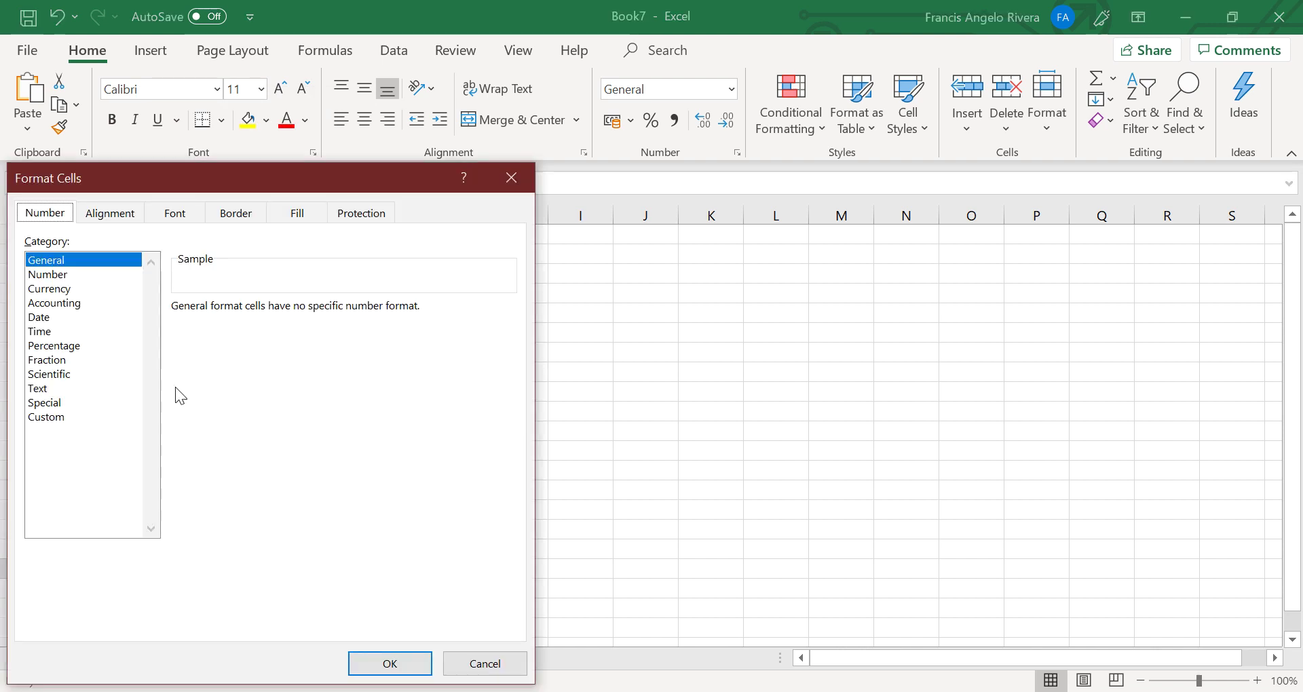
{"action": "left_click", "coordinate": [60, 346]}
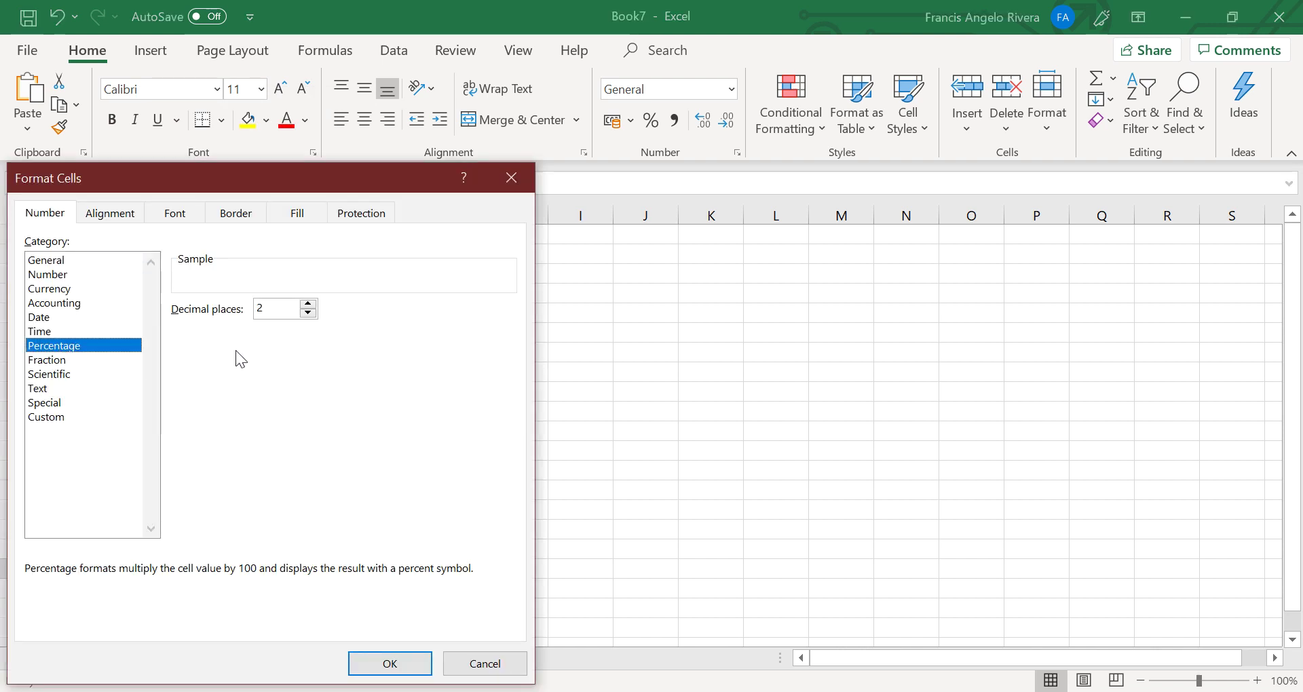
{"action": "left_click", "coordinate": [392, 665]}
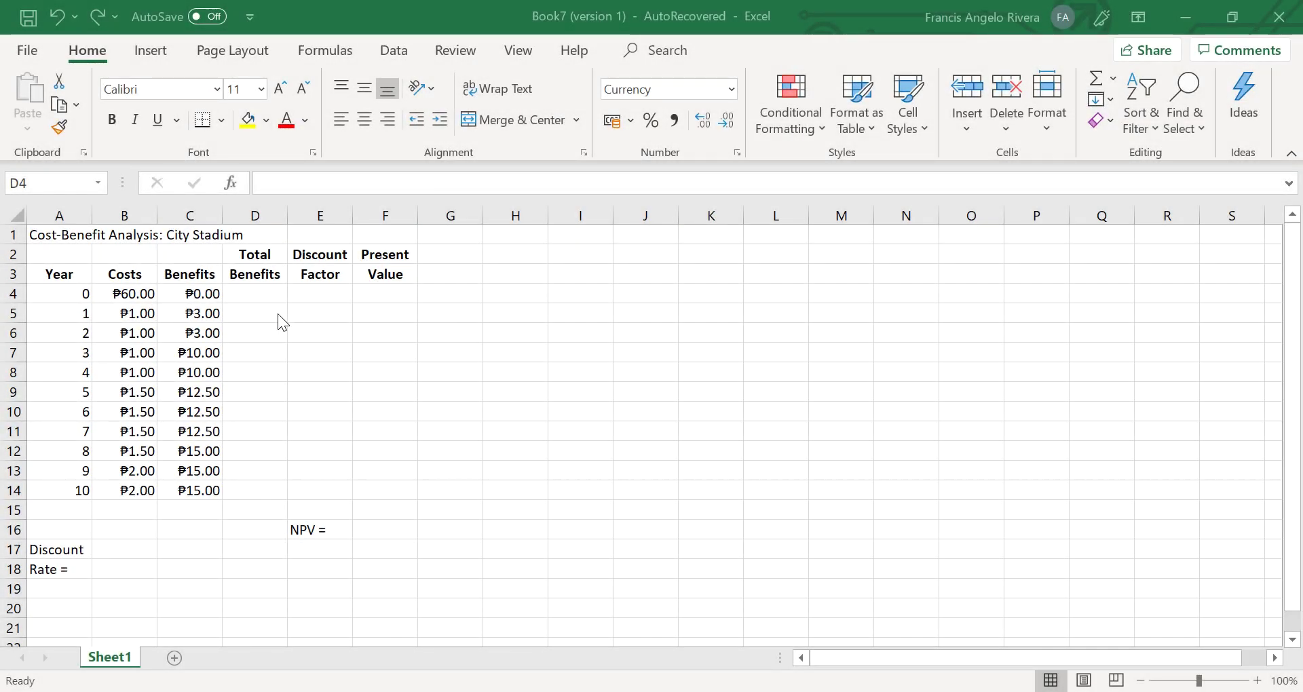
Step: Enter =C4-B4 in D4 and fill it down to D14, from -₱60.00 to ₱13.00
{"action": "left_click", "coordinate": [267, 286]}
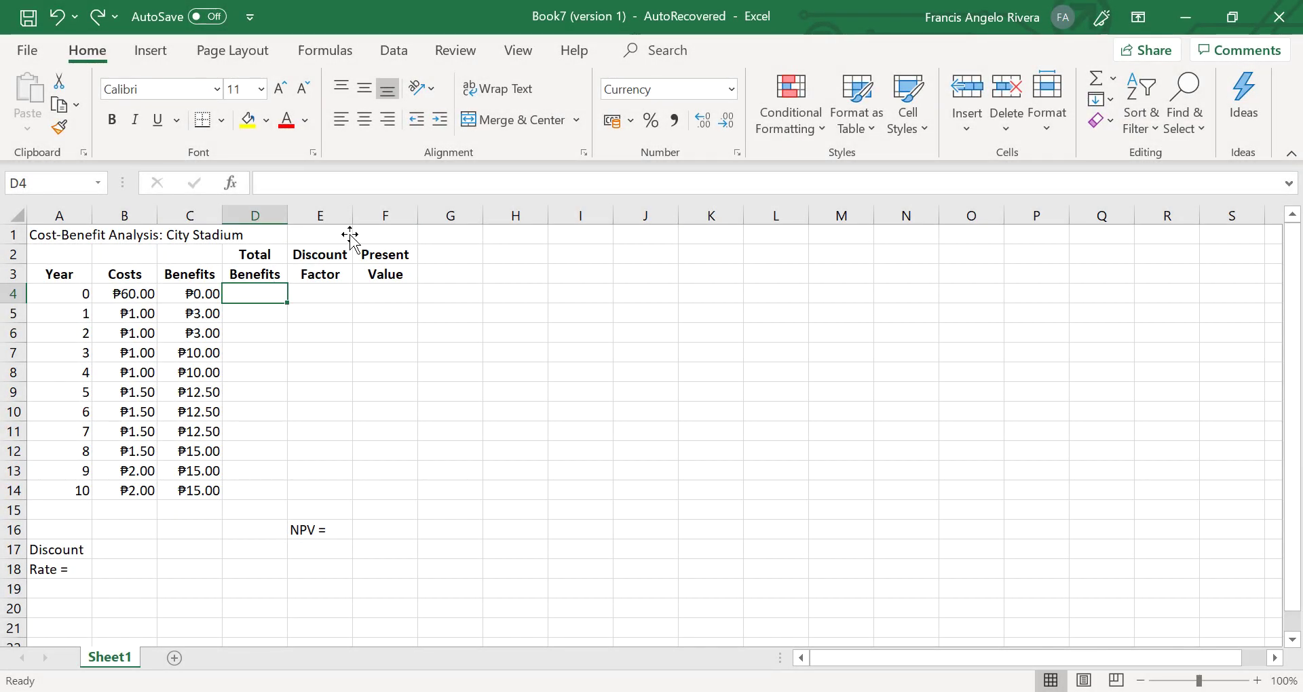
{"action": "type", "text": "="}
{"action": "left_click", "coordinate": [201, 293]}
{"action": "type", "text": "-"}
{"action": "left_click", "coordinate": [144, 292]}
{"action": "key", "text": "Return"}
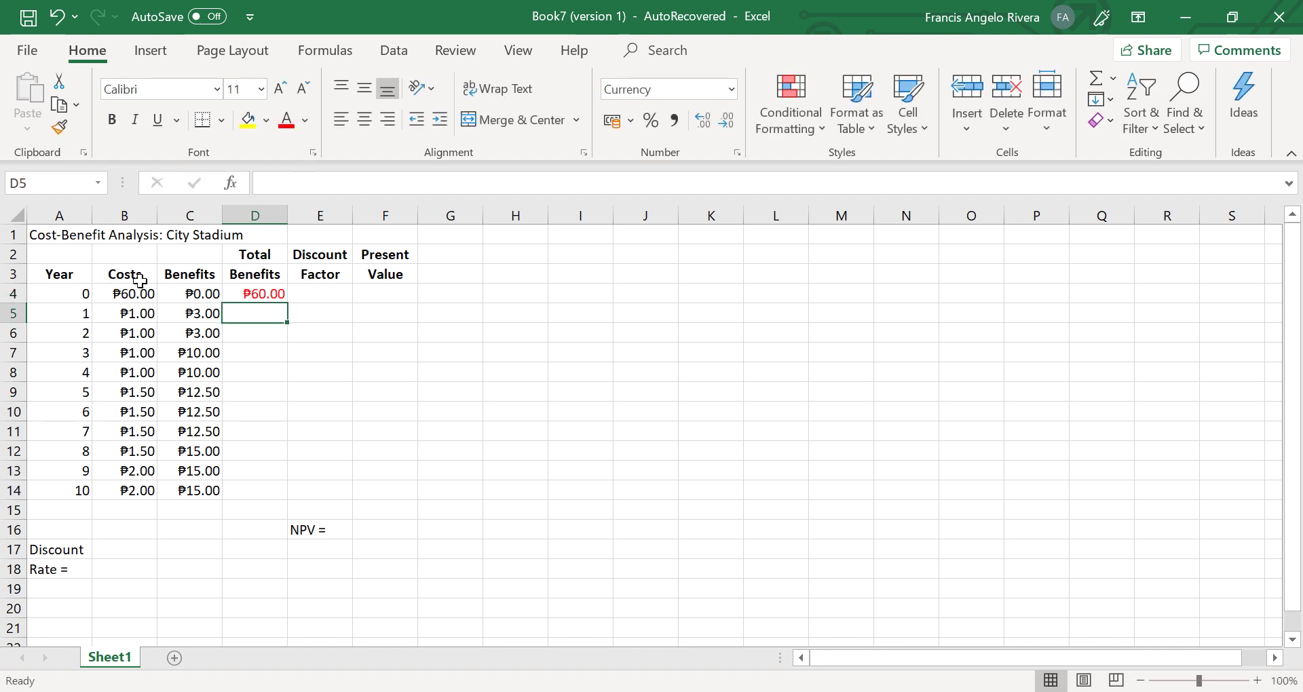
{"action": "left_click", "coordinate": [242, 296]}
{"action": "left_click_drag", "start_coordinate": [287, 302], "coordinate": [297, 496]}
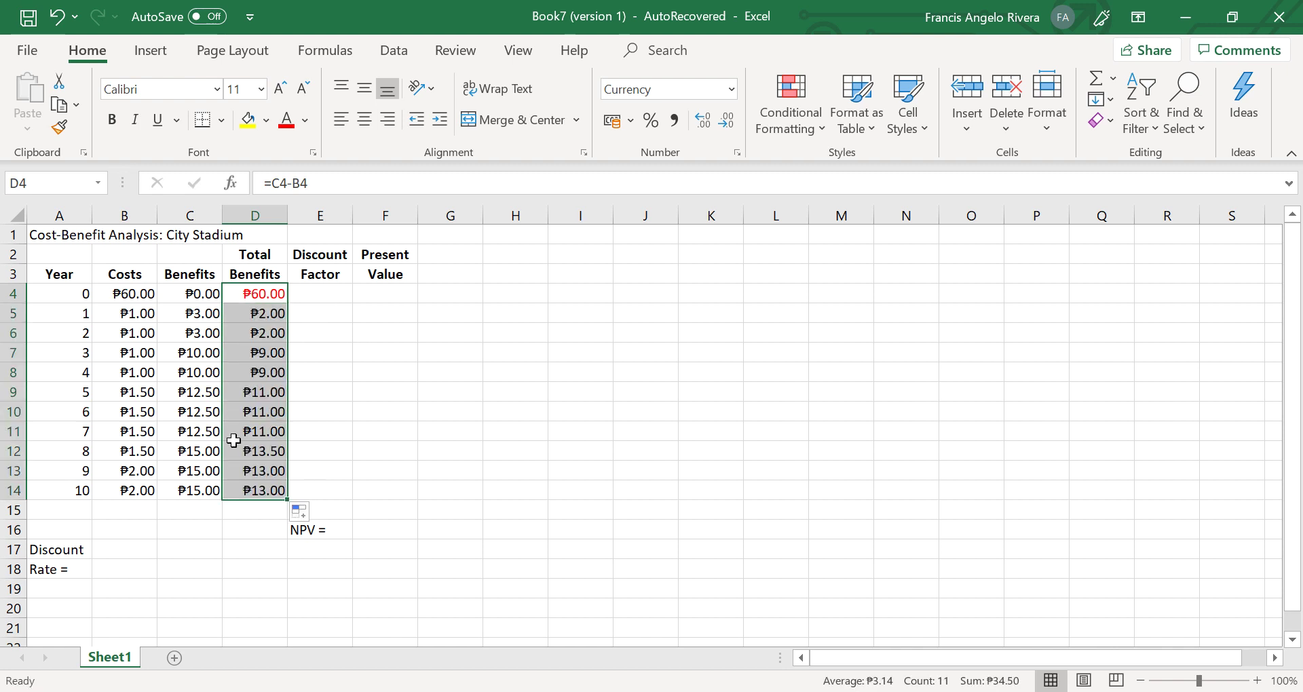
Step: Set the discount rate in B18 to 10% as a percentage
{"action": "left_click", "coordinate": [125, 568]}
{"action": "key", "text": "ctrl+shift+5"}
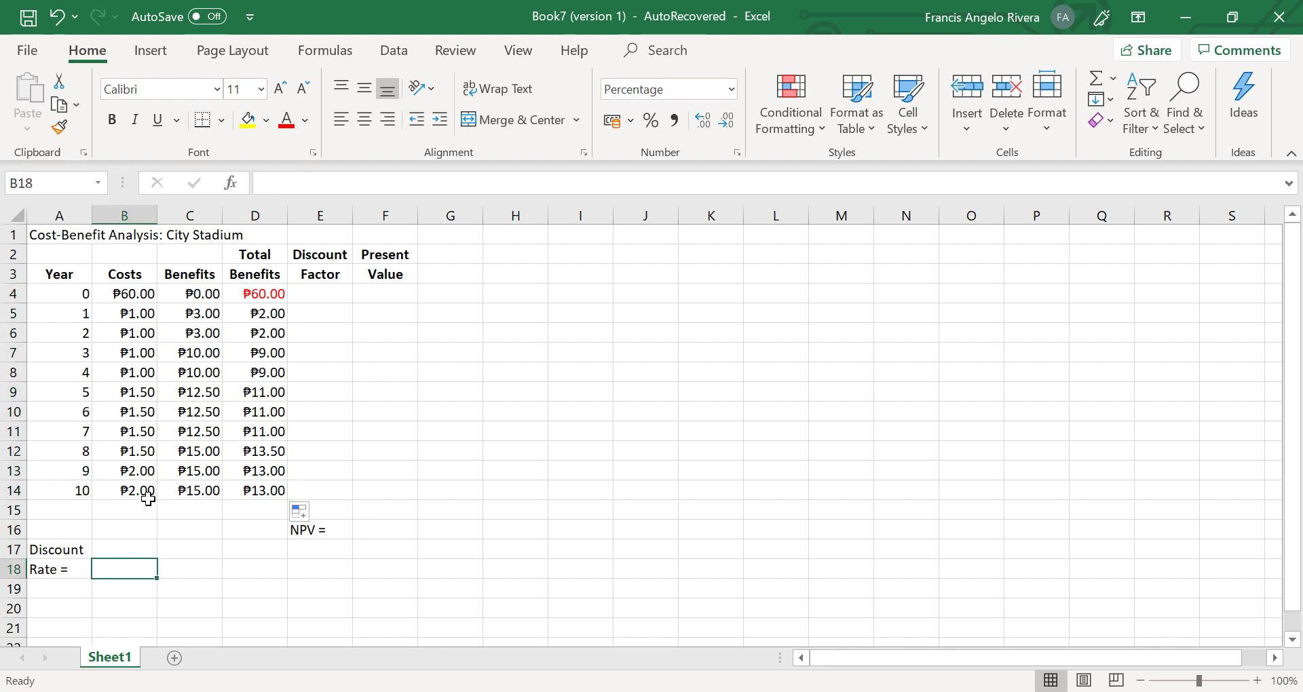
{"action": "type", "text": "0"}
{"action": "type", "text": ".1"}
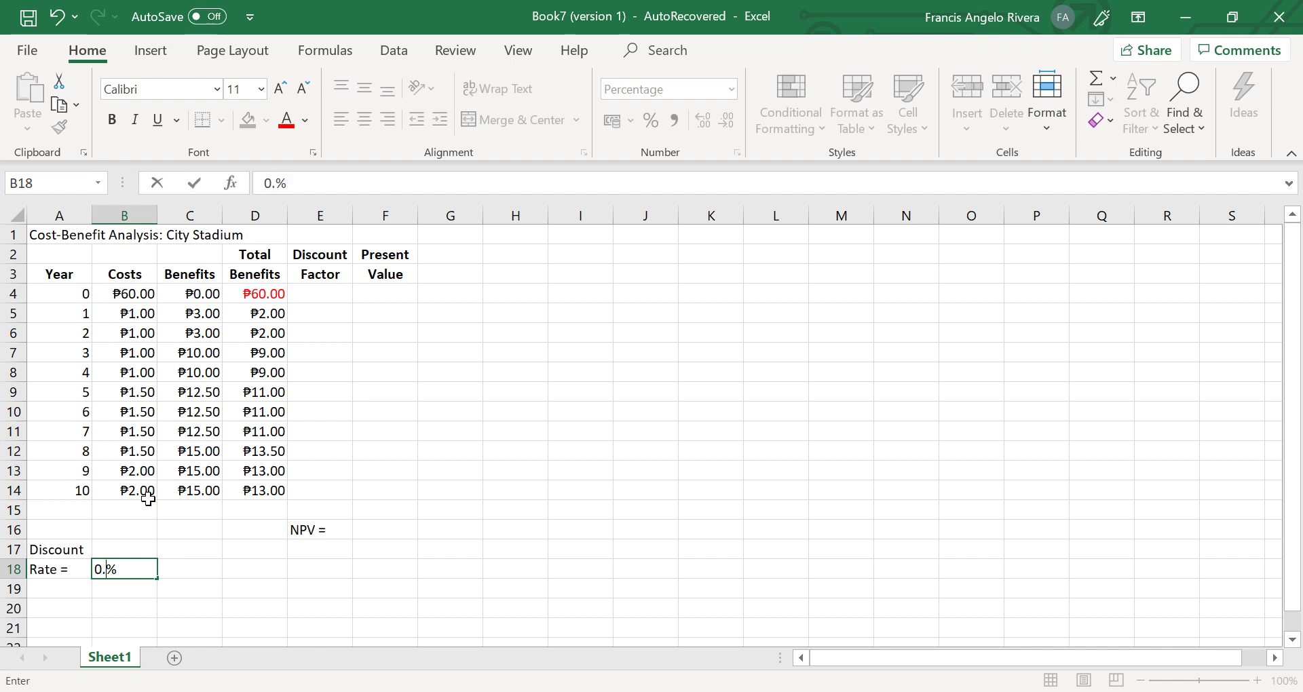
{"action": "key", "text": "Delete"}
{"action": "key", "text": "Return"}
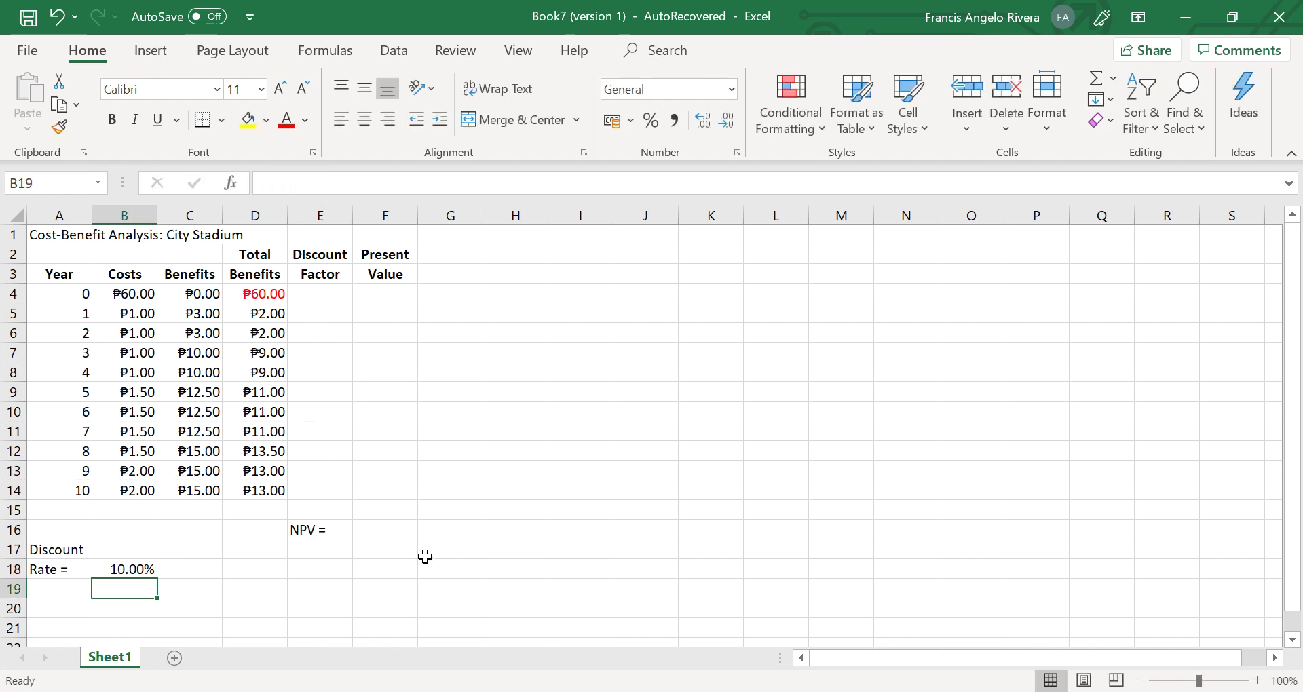
Step: Enter =1/(1+$B$18)^A4 in E4 and fill it down to E14
{"action": "left_click", "coordinate": [316, 290]}
{"action": "type", "text": "=1/(1+$B$18"}
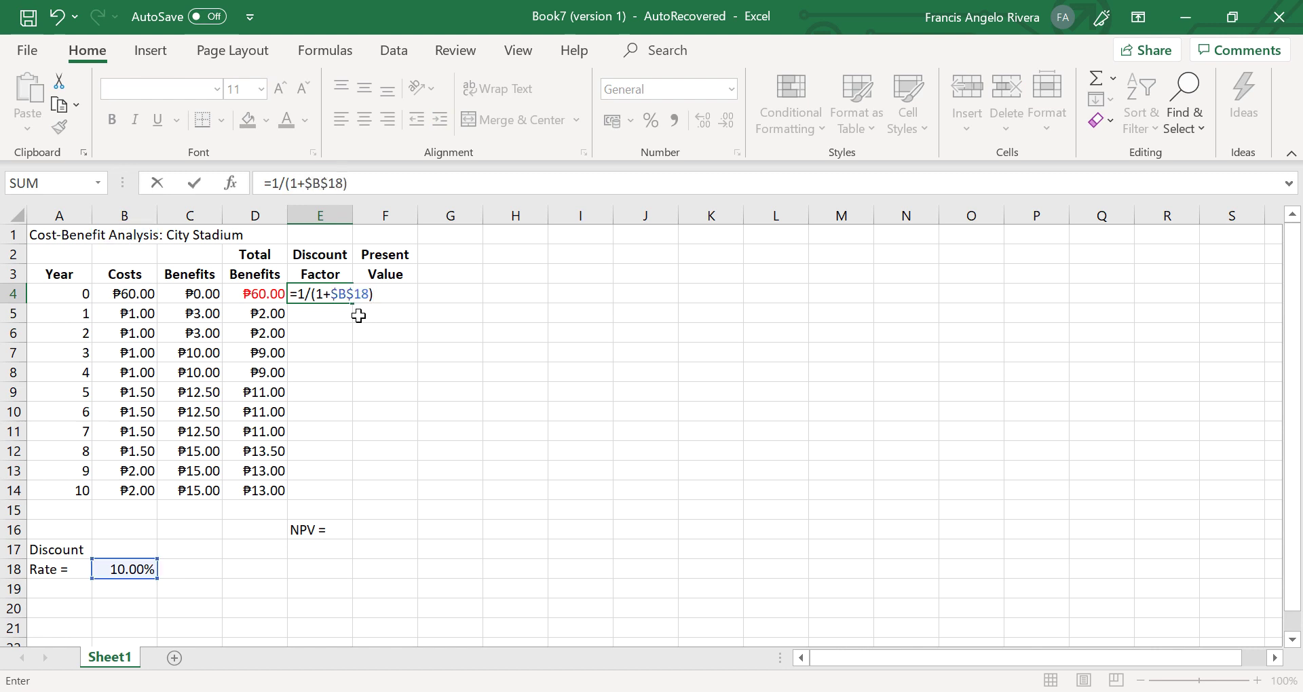
{"action": "type", "text": ")^"}
{"action": "left_click", "coordinate": [80, 291]}
{"action": "key", "text": "Return"}
{"action": "key", "text": "Up"}
{"action": "left_click_drag", "start_coordinate": [353, 302], "coordinate": [352, 499]}
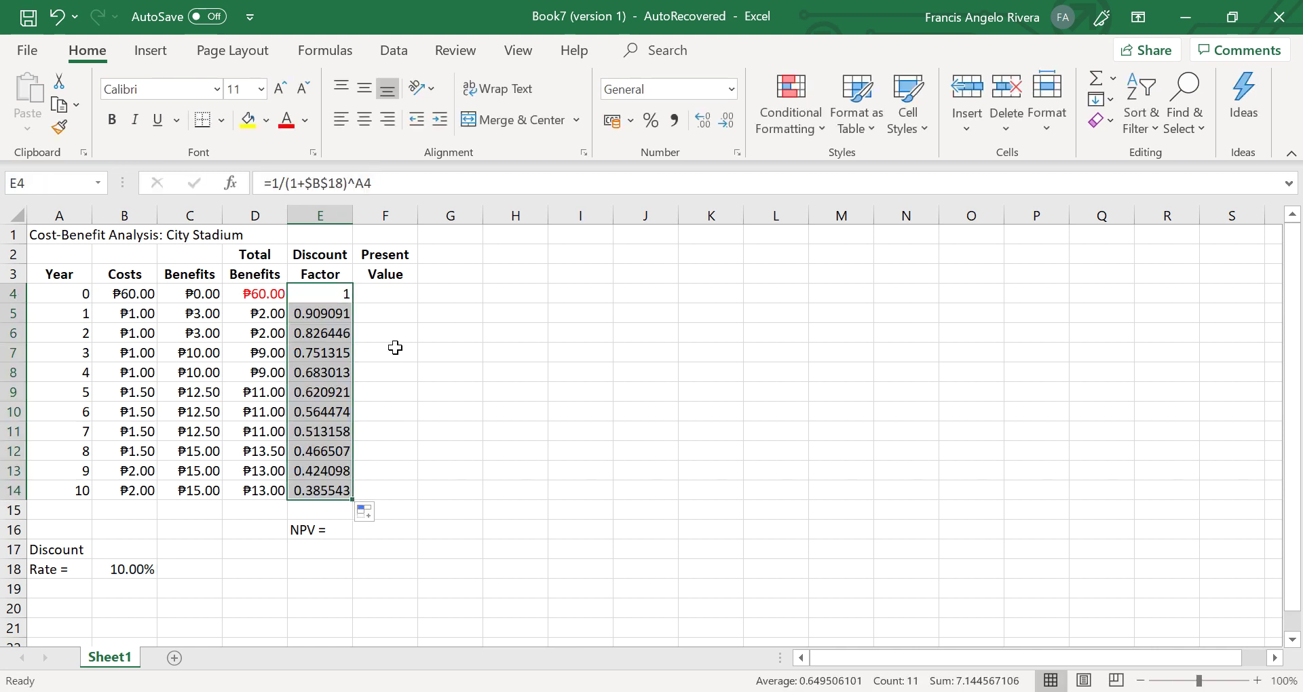
{"action": "left_click", "coordinate": [397, 314]}
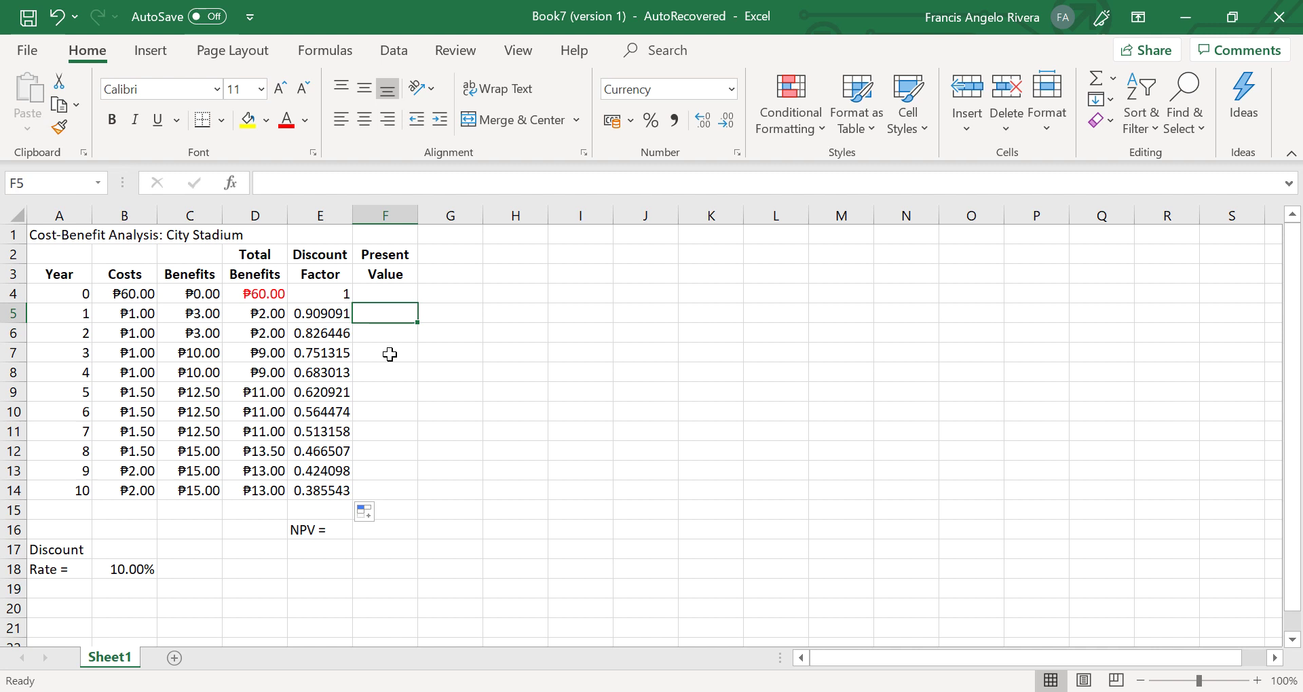
{"action": "left_click", "coordinate": [378, 294]}
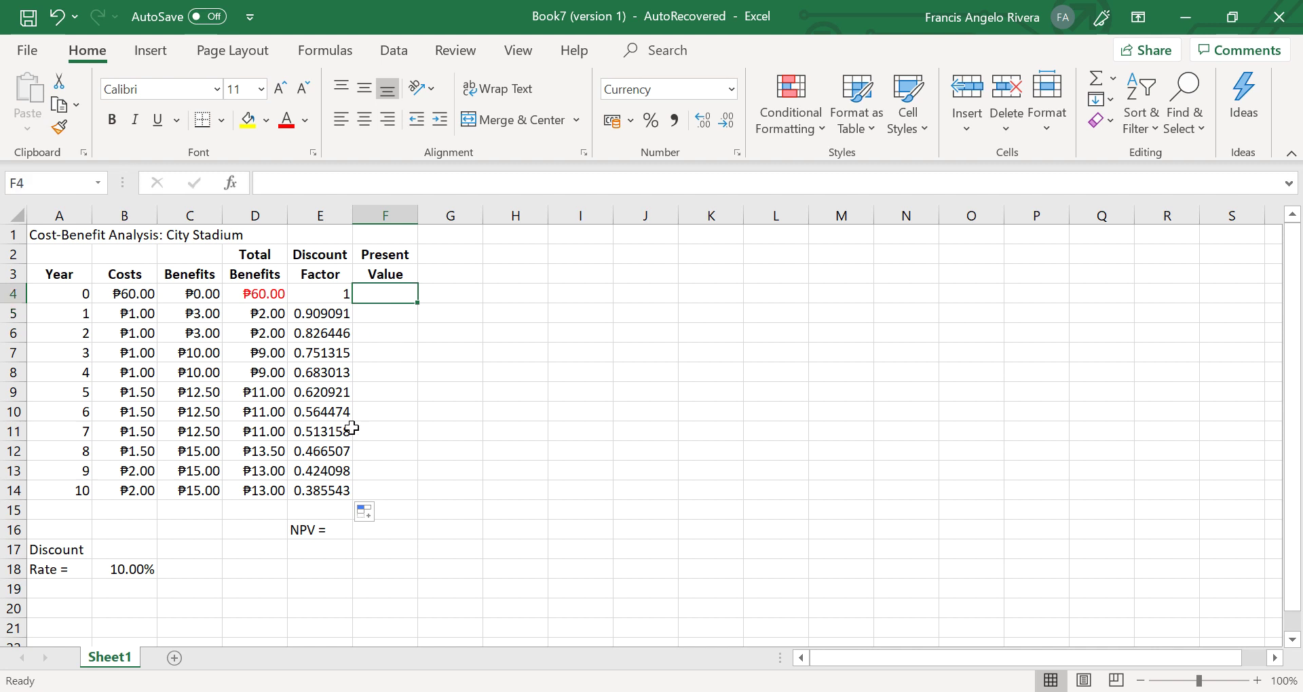
Step: Enter =D4*E4 in F4 and fill it down to F14, ending at ₱5.01
{"action": "type", "text": "="}
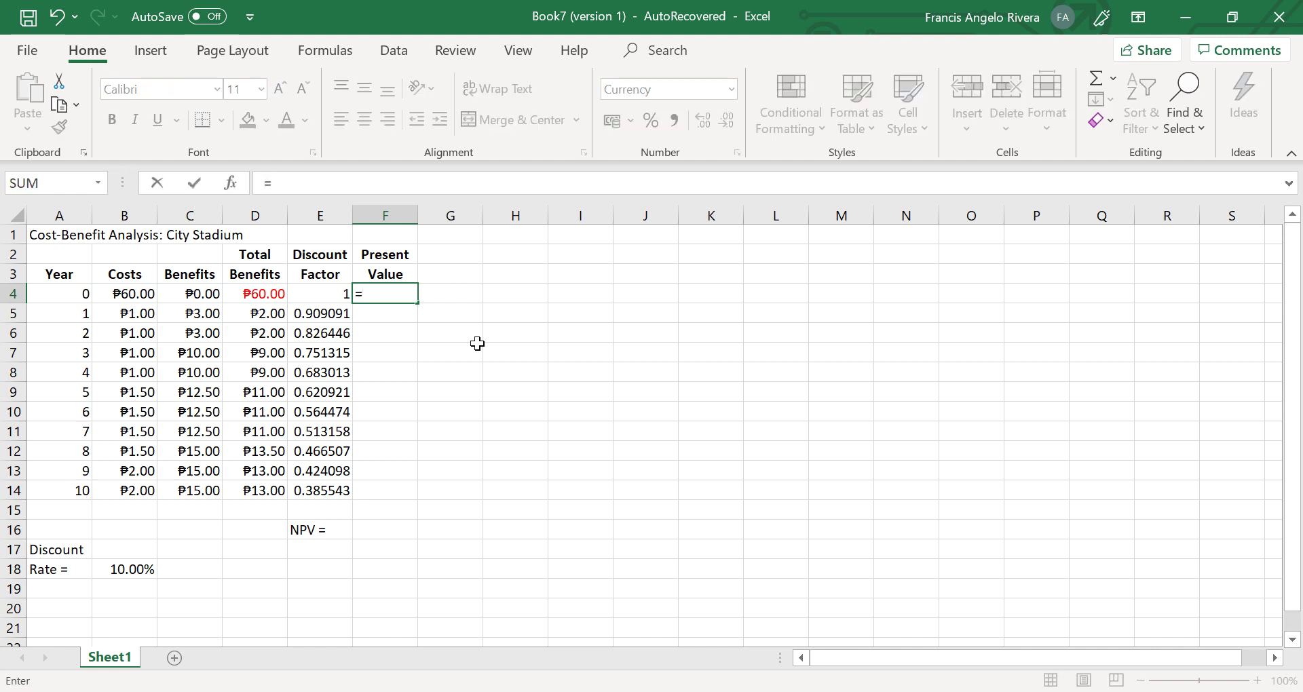
{"action": "left_click", "coordinate": [268, 292]}
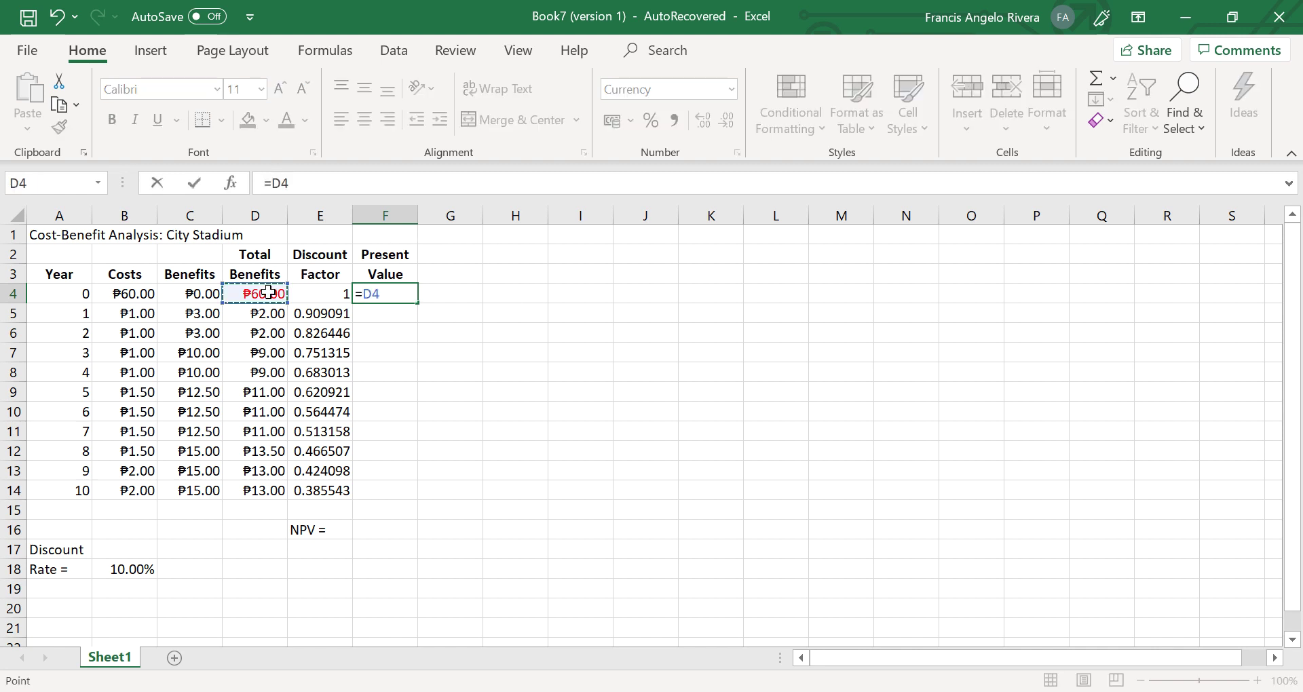
{"action": "type", "text": "*"}
{"action": "left_click", "coordinate": [336, 292]}
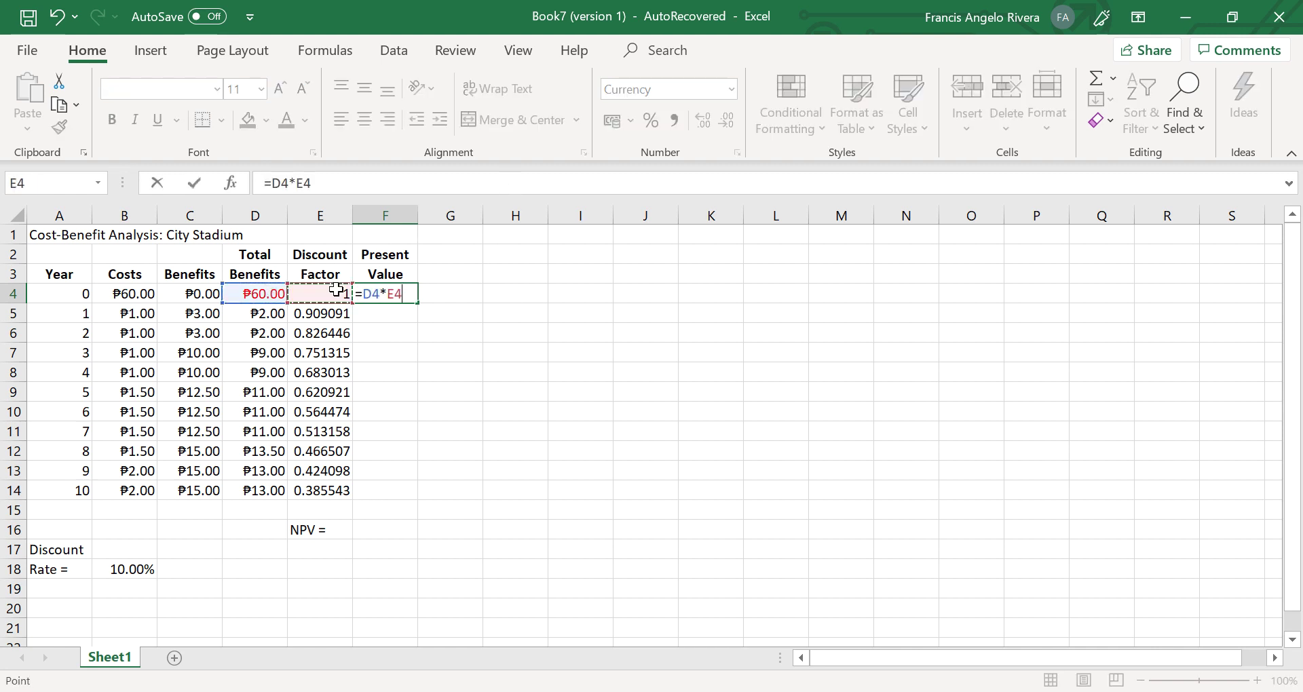
{"action": "key", "text": "Return"}
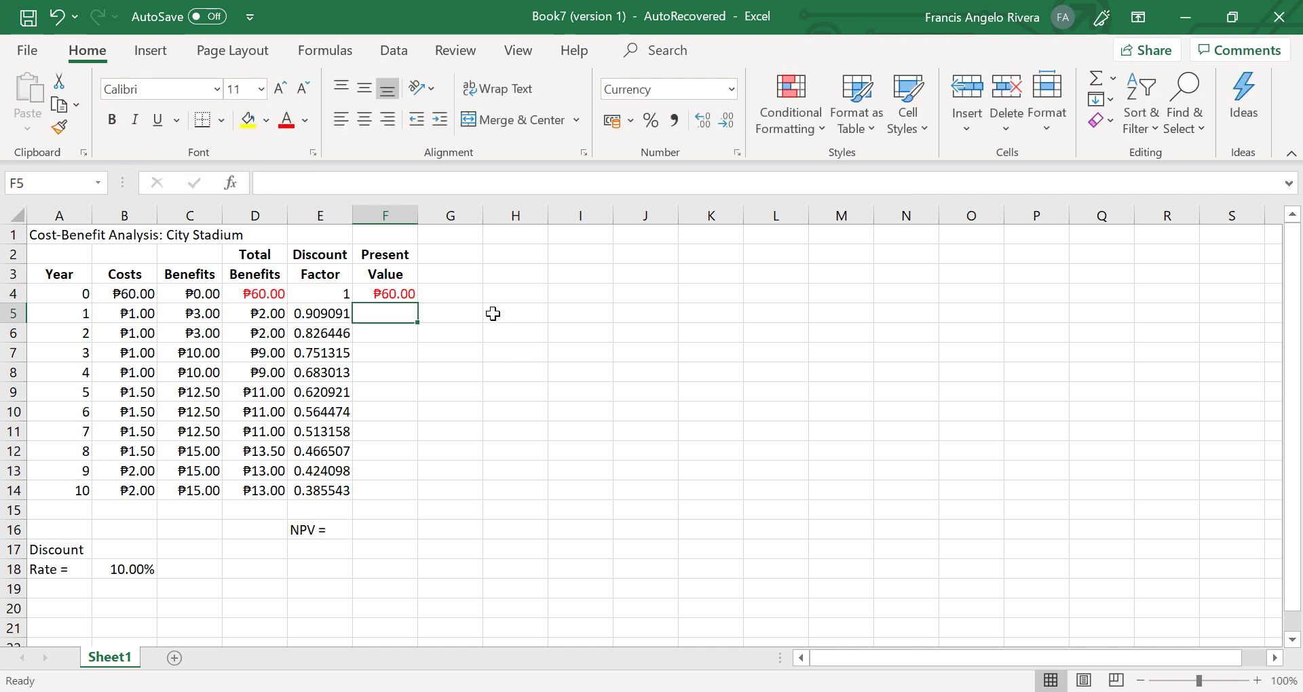
{"action": "left_click", "coordinate": [401, 290]}
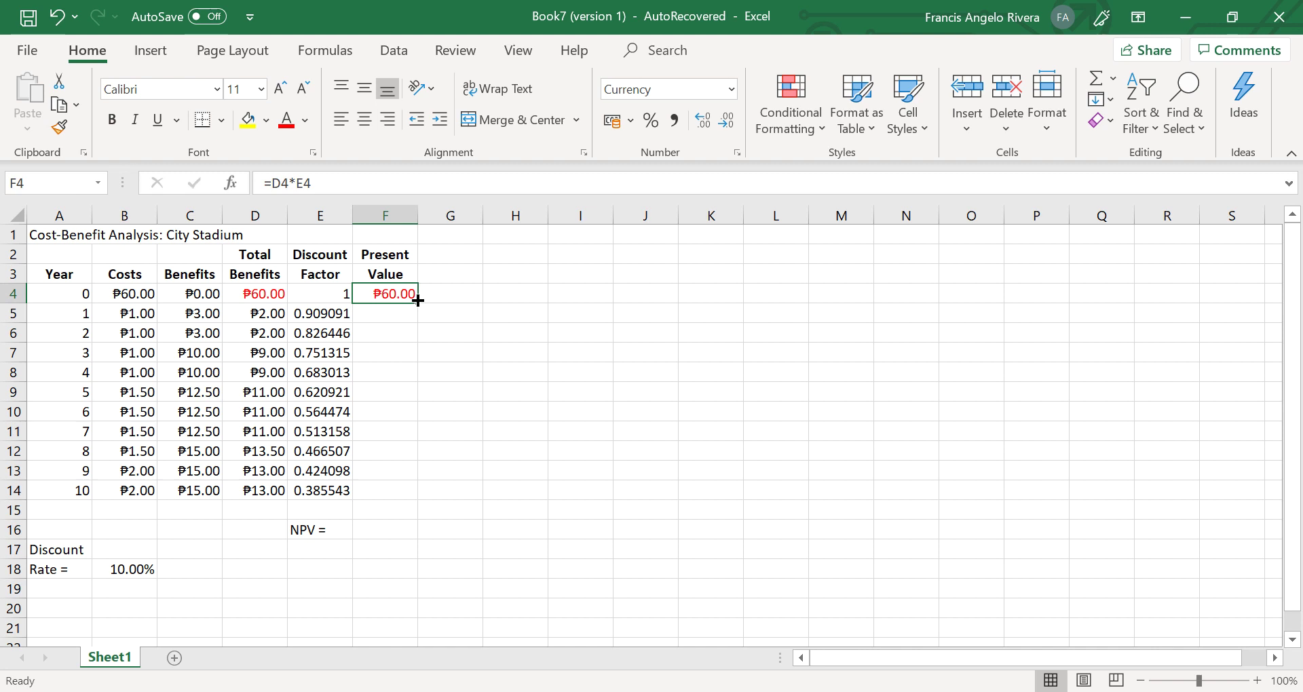
{"action": "left_click_drag", "start_coordinate": [419, 301], "coordinate": [416, 494]}
{"action": "left_click", "coordinate": [388, 508]}
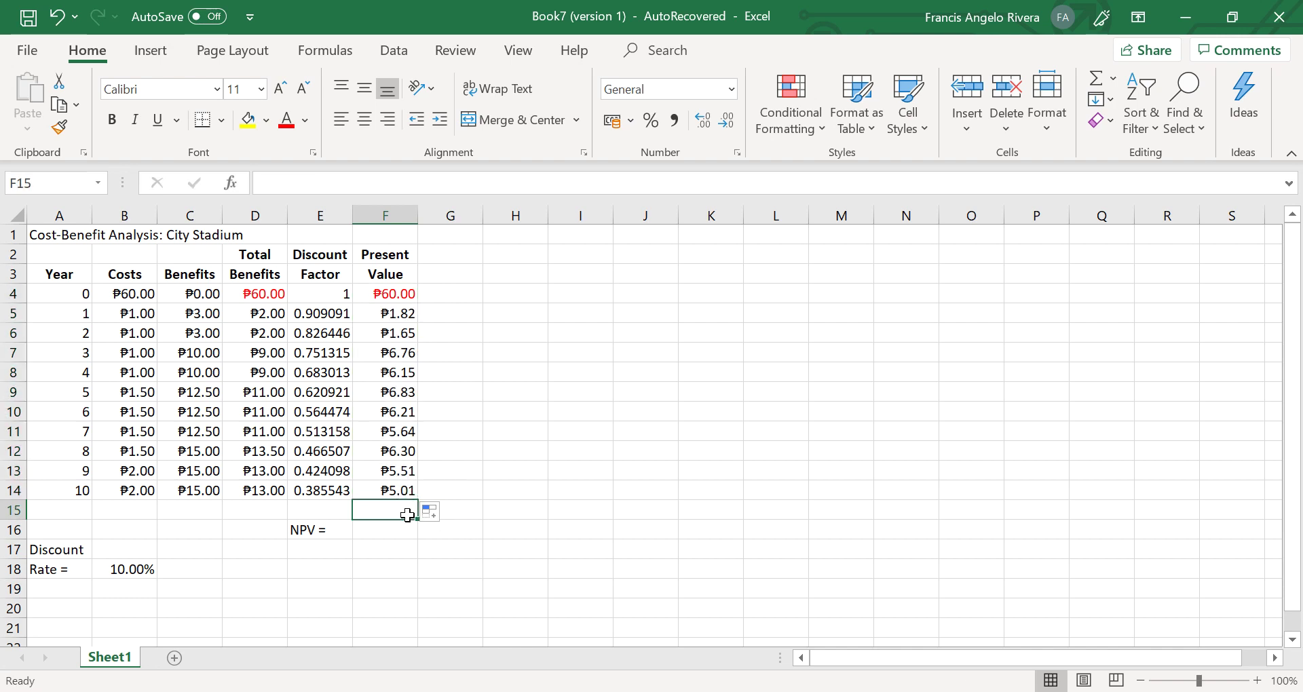
Step: Enter =Sum(F4:F14) in F16, giving an NPV of ₱8.11
{"action": "left_click", "coordinate": [374, 530]}
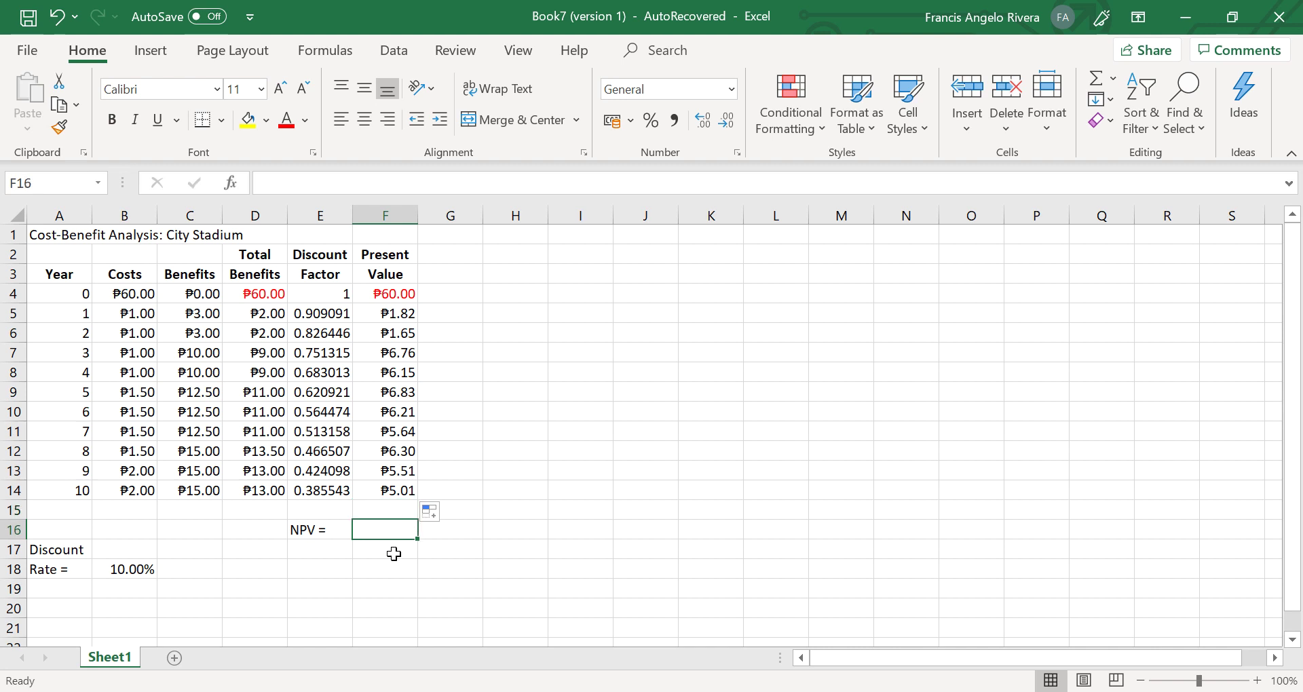
{"action": "type", "text": "=Sum("}
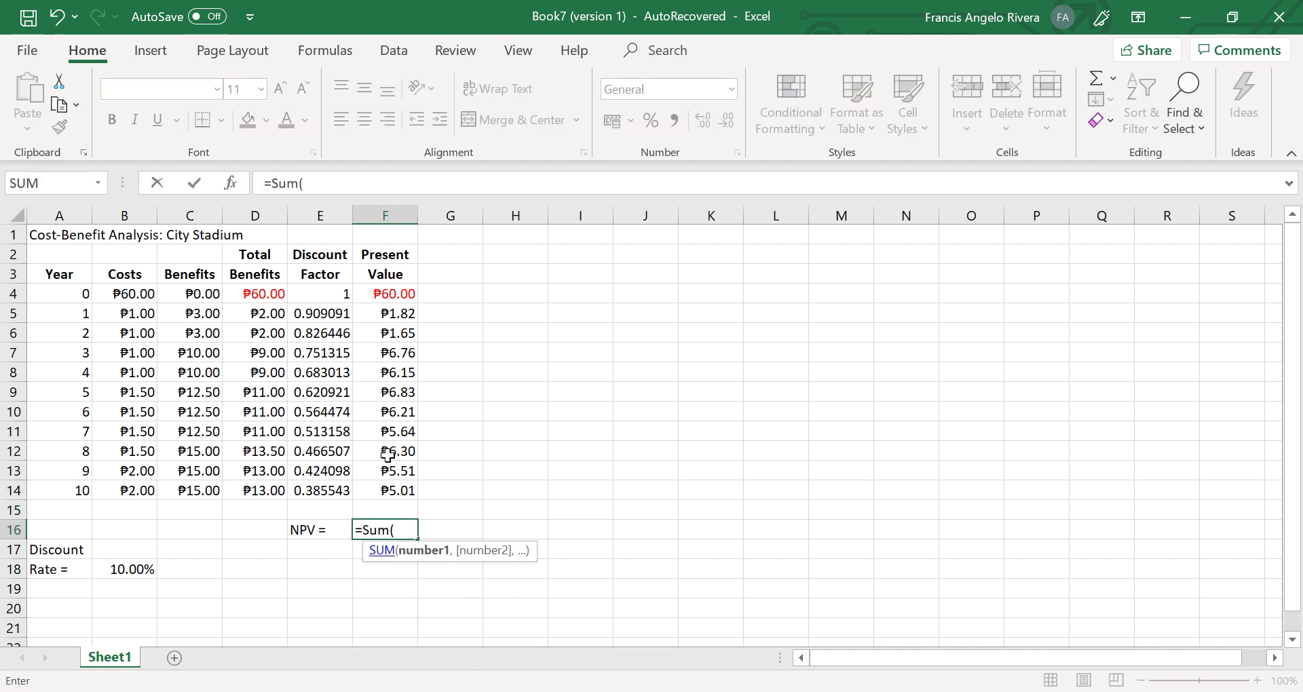
{"action": "left_click_drag", "start_coordinate": [388, 293], "coordinate": [396, 488]}
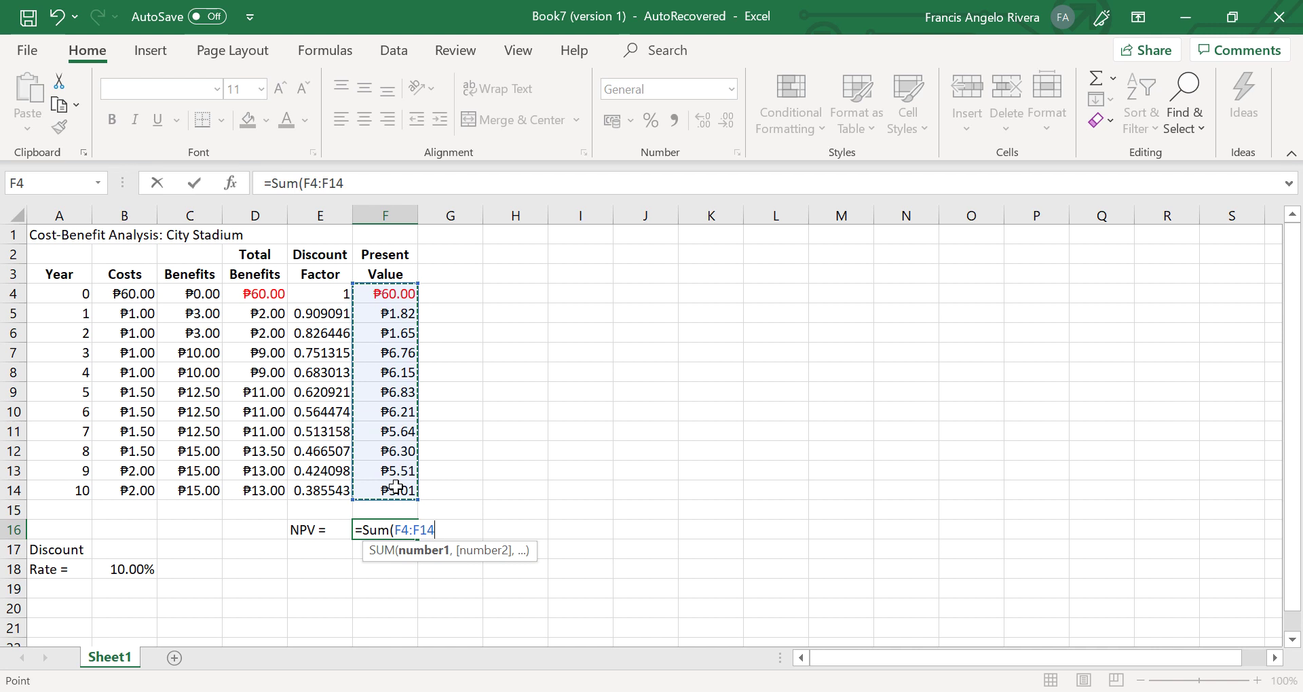
{"action": "type", "text": ")"}
{"action": "key", "text": "Return"}
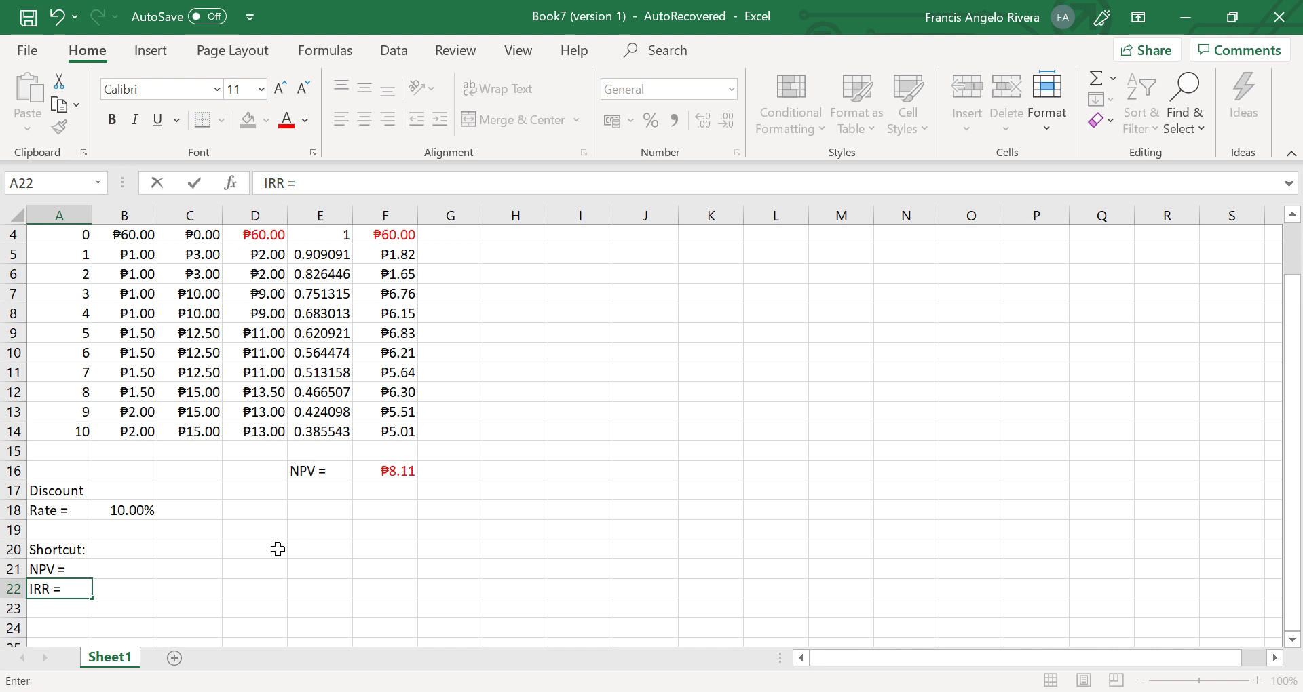
Step: Enter =npv(b18,d5:d14)+d4 in B21, confirming the ₱8.11 NPV
{"action": "key", "text": "Return"}
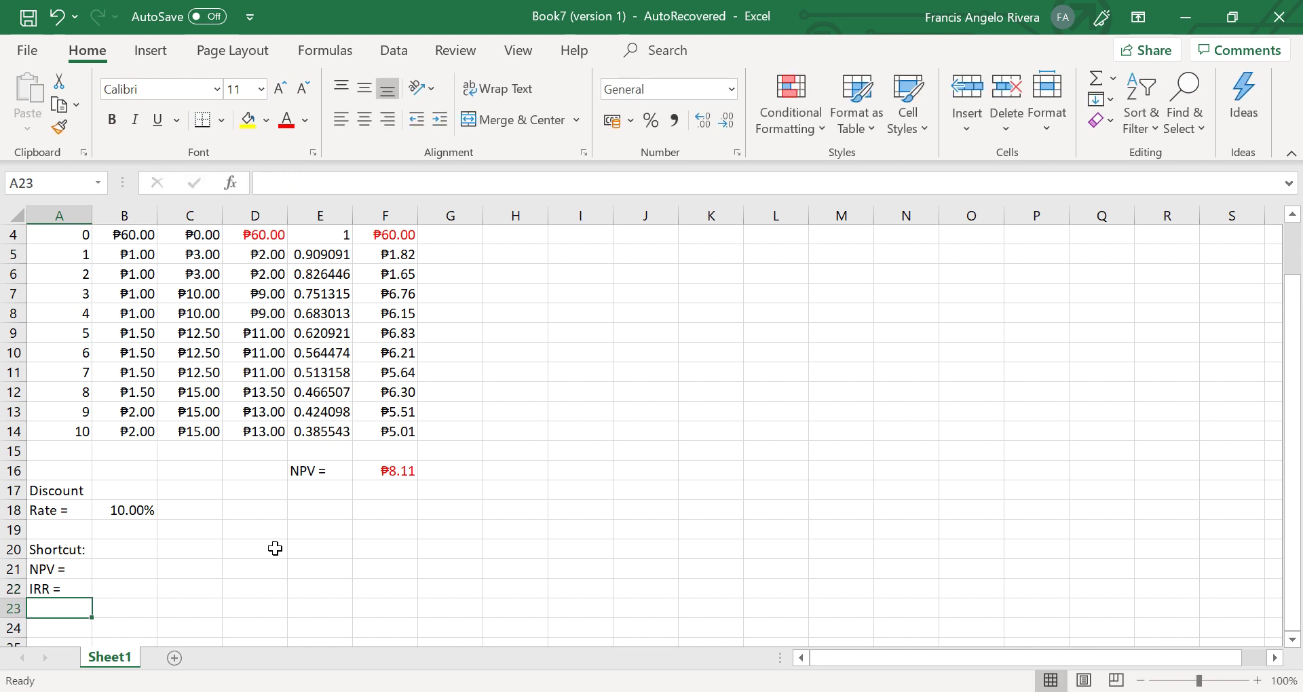
{"action": "left_click", "coordinate": [124, 569]}
{"action": "type", "text": "=np"}
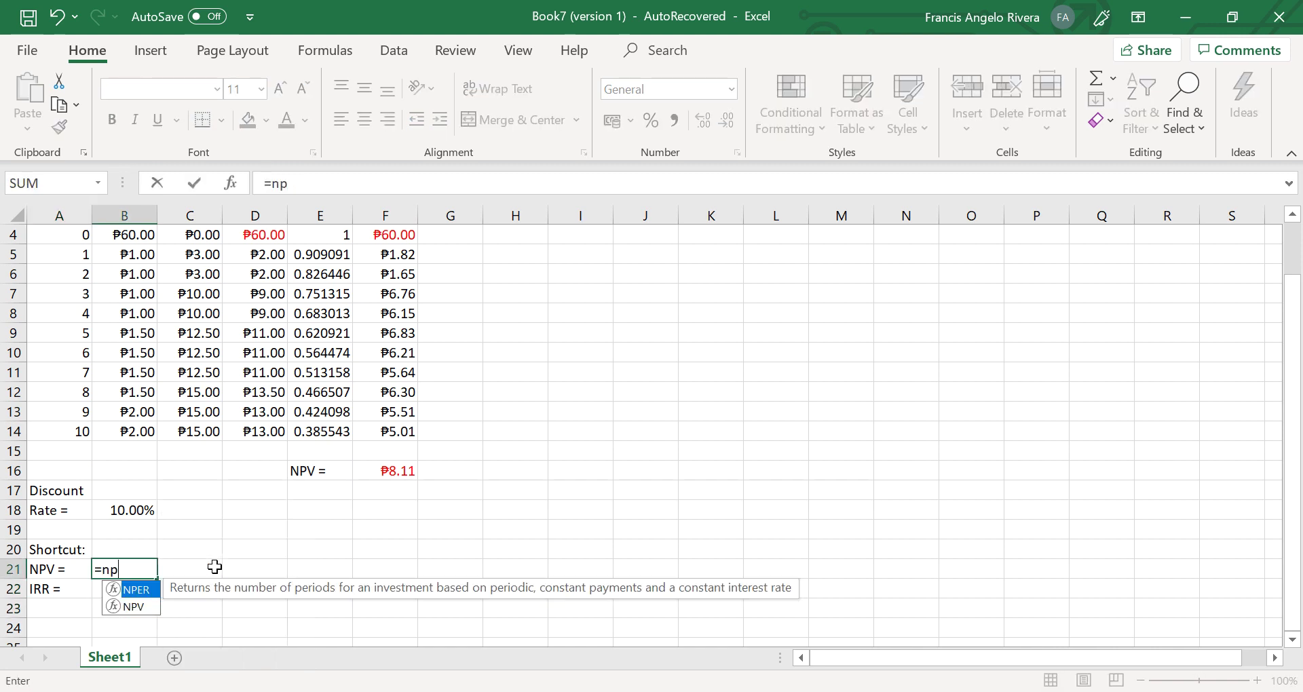
{"action": "type", "text": "v(b18"}
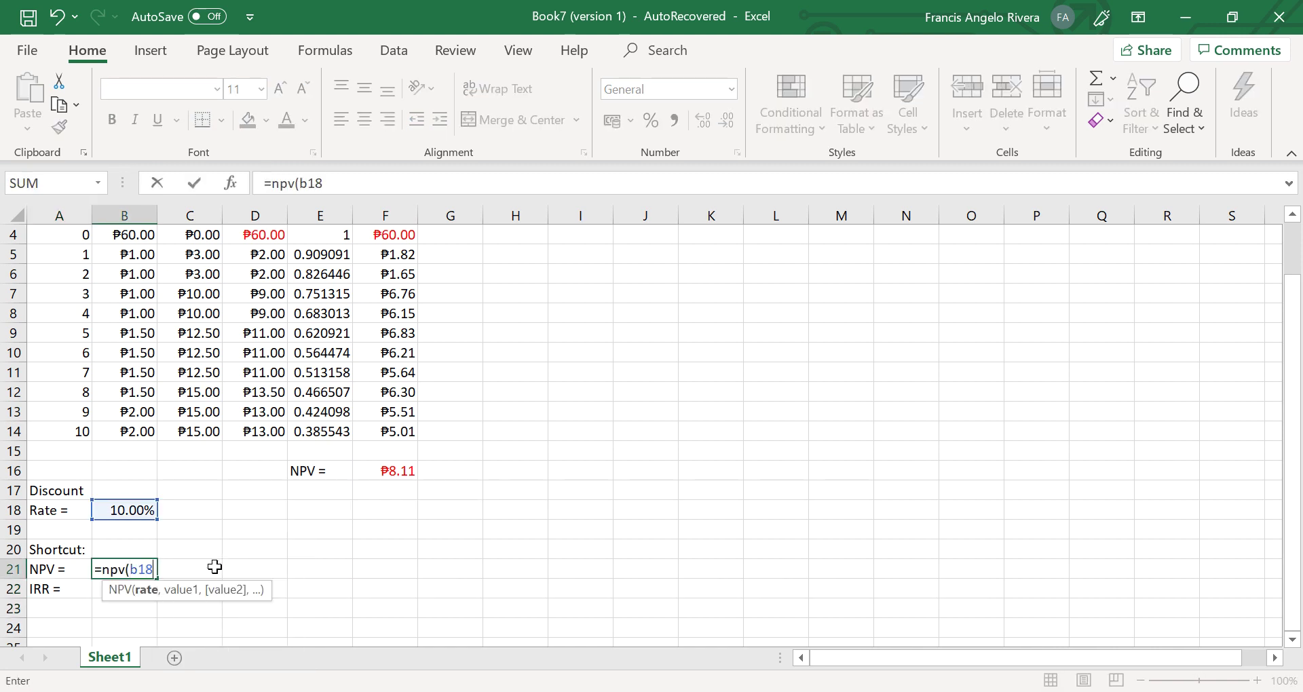
{"action": "type", "text": ",d5:d14"}
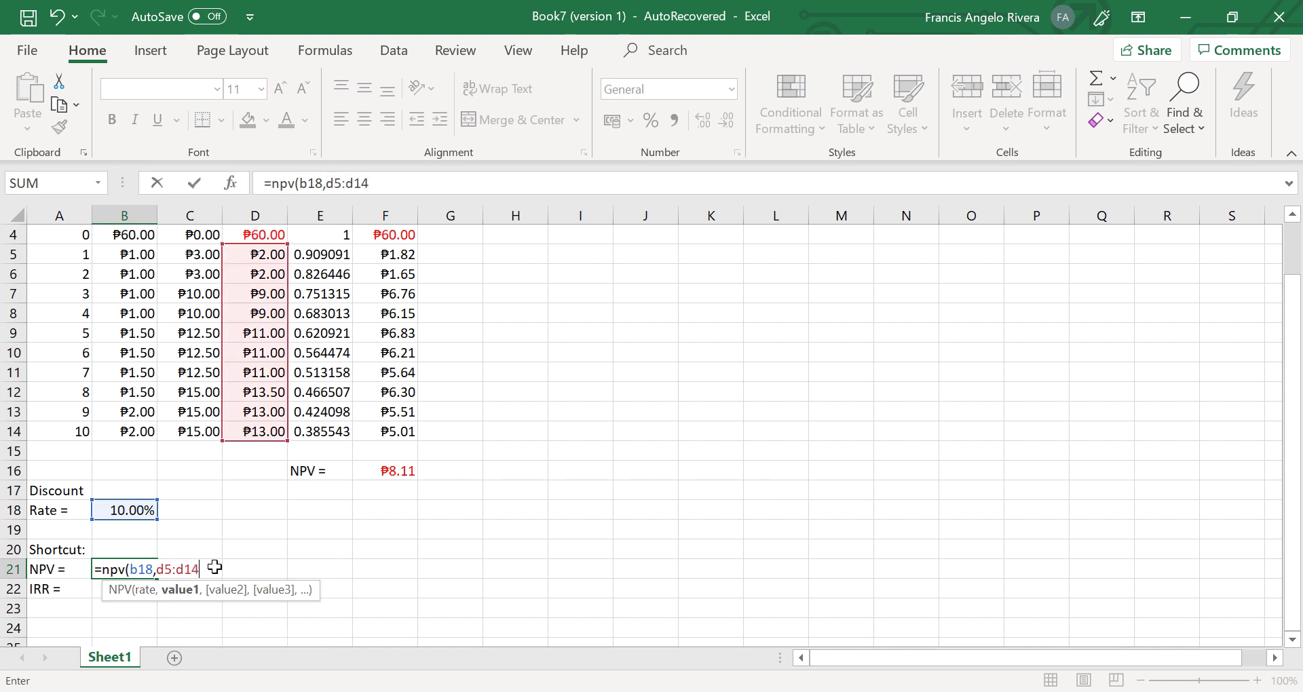
{"action": "type", "text": ")+d4"}
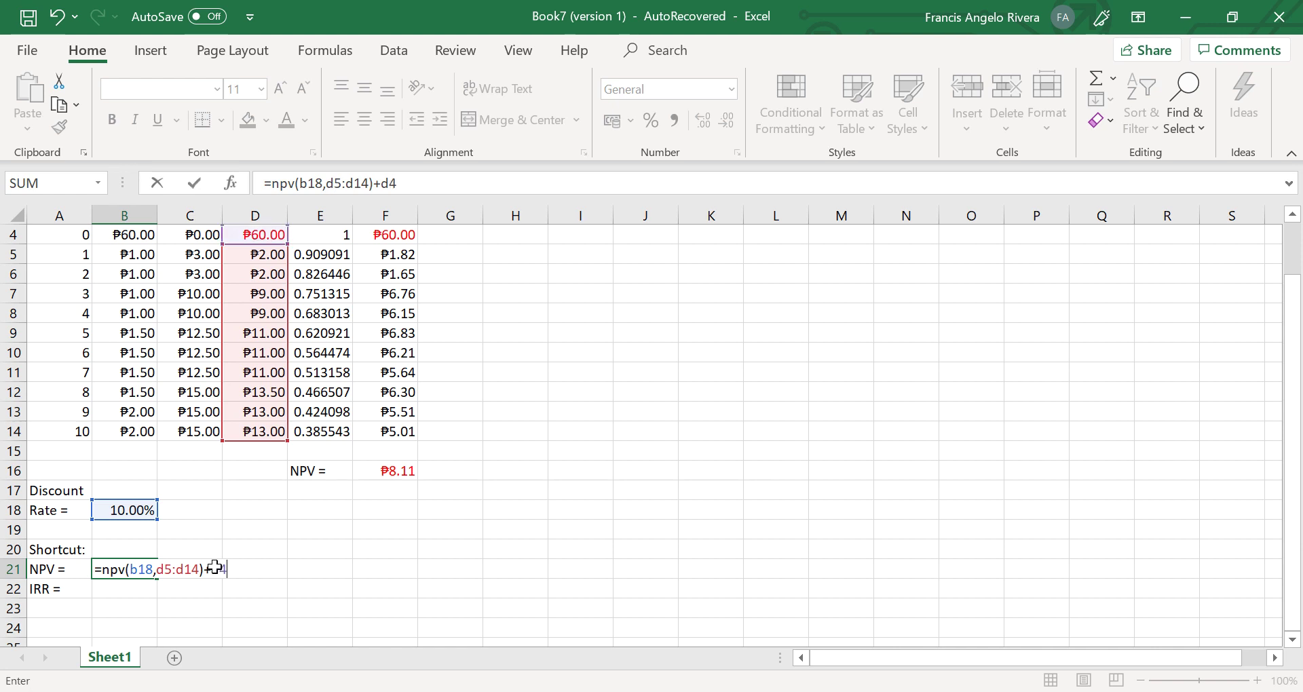
{"action": "key", "text": "Return"}
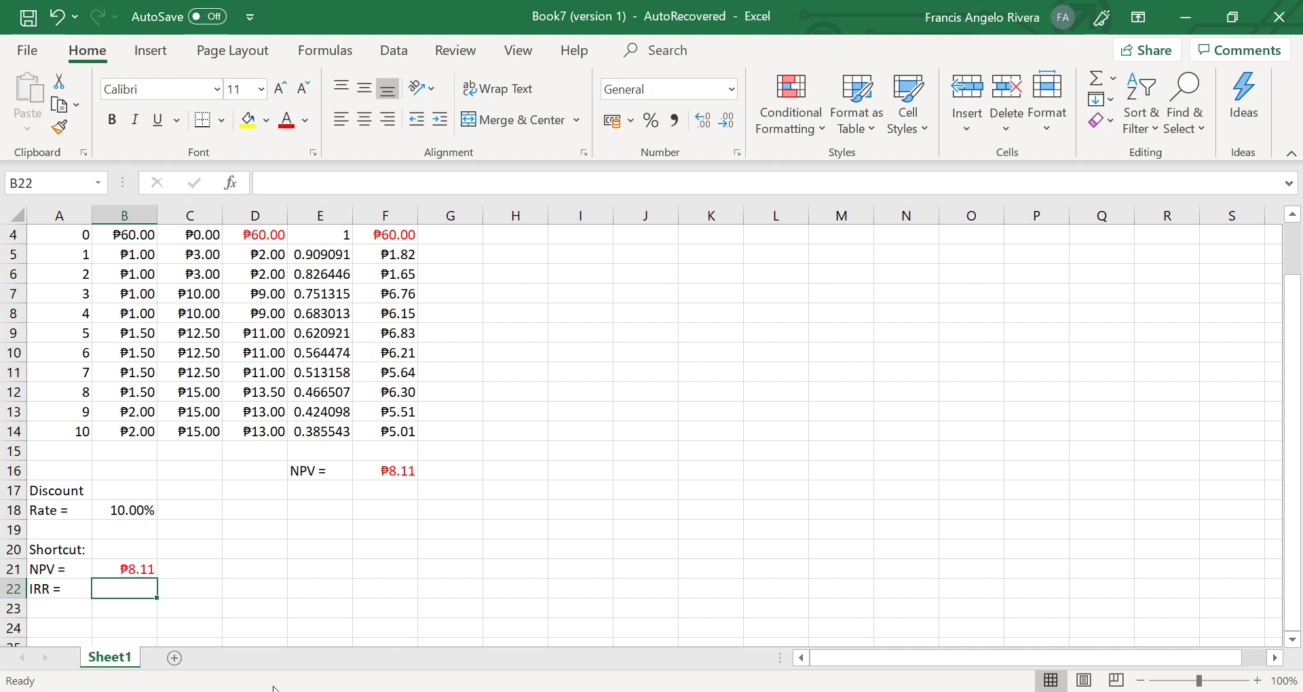
Step: Enter =IRR(D4:D14) in B22, returning a 7% internal rate of return
{"action": "type", "text": "-"}
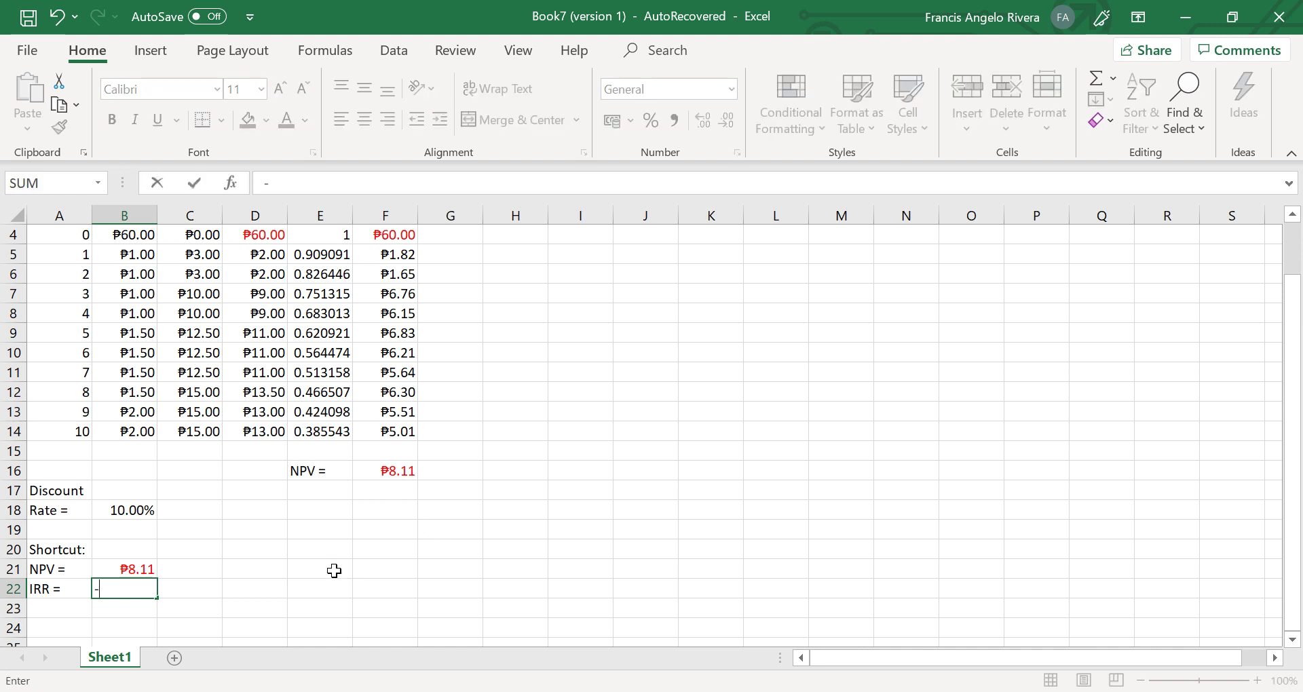
{"action": "key", "text": "BackSpace"}
{"action": "type", "text": "=IRR("}
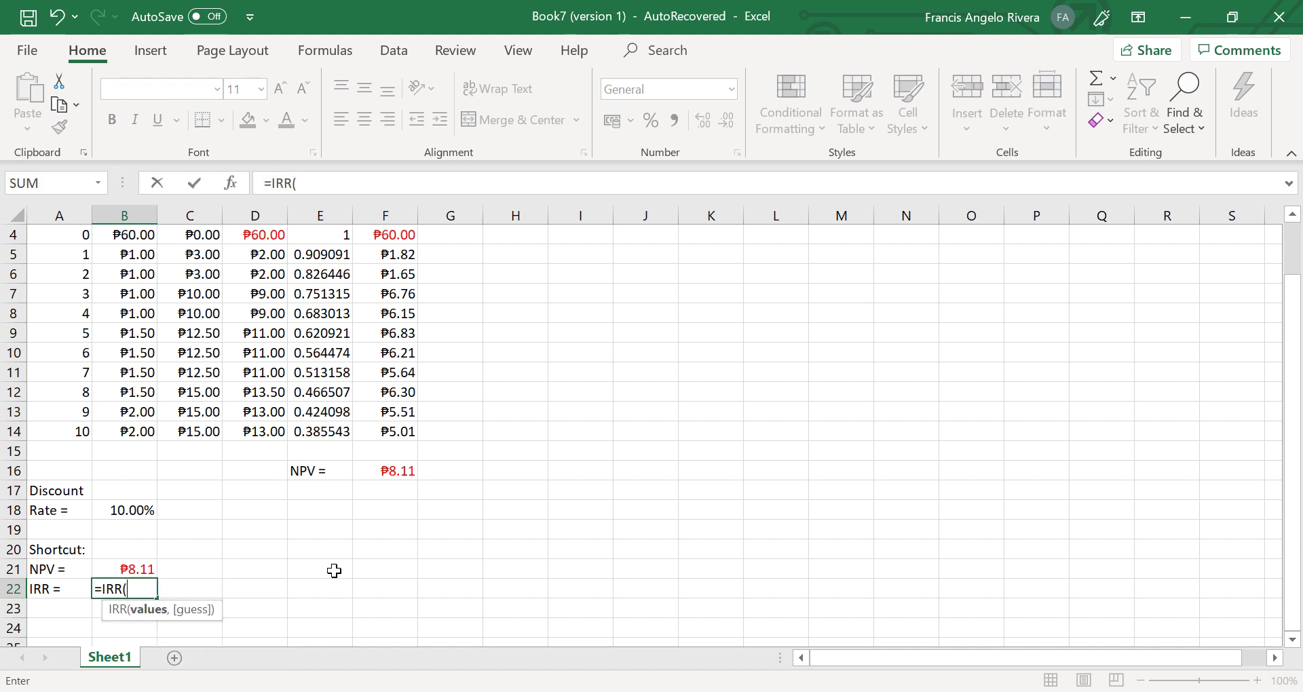
{"action": "left_click_drag", "start_coordinate": [277, 236], "coordinate": [274, 438]}
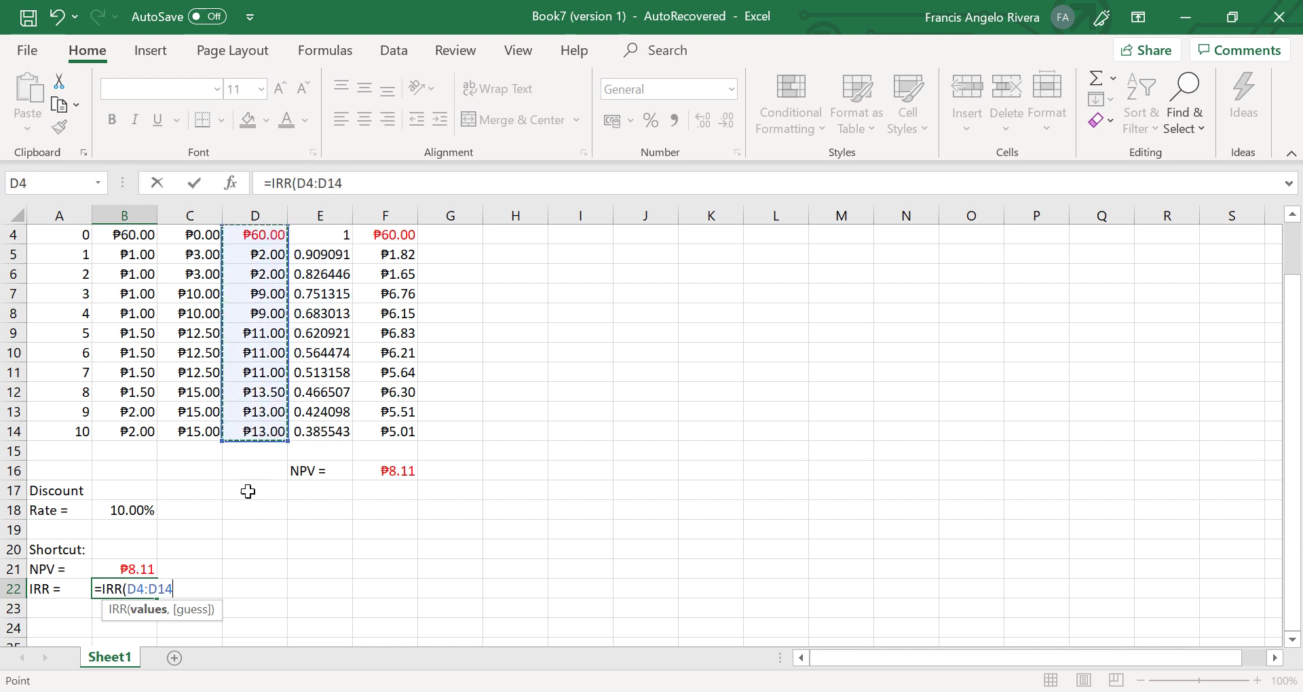
{"action": "type", "text": ")"}
{"action": "key", "text": "Return"}
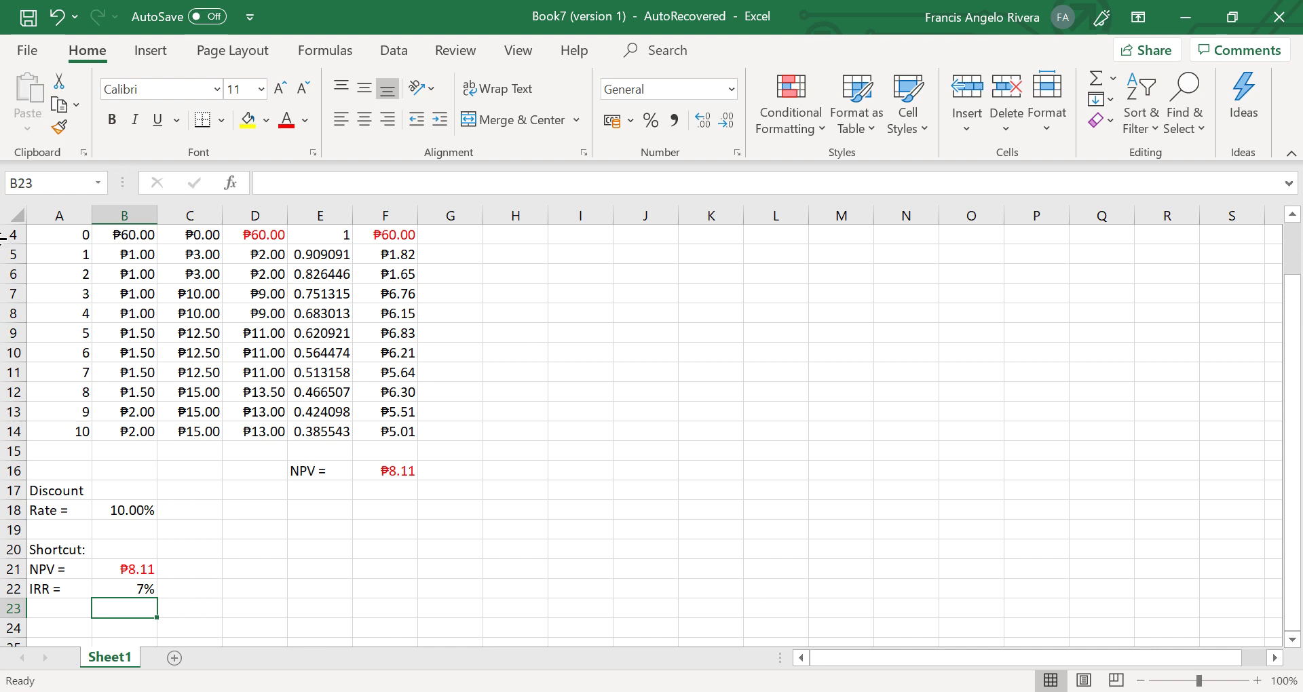
Step: Save the workbook as CBASTAD.XLS
{"action": "left_click", "coordinate": [46, 49]}
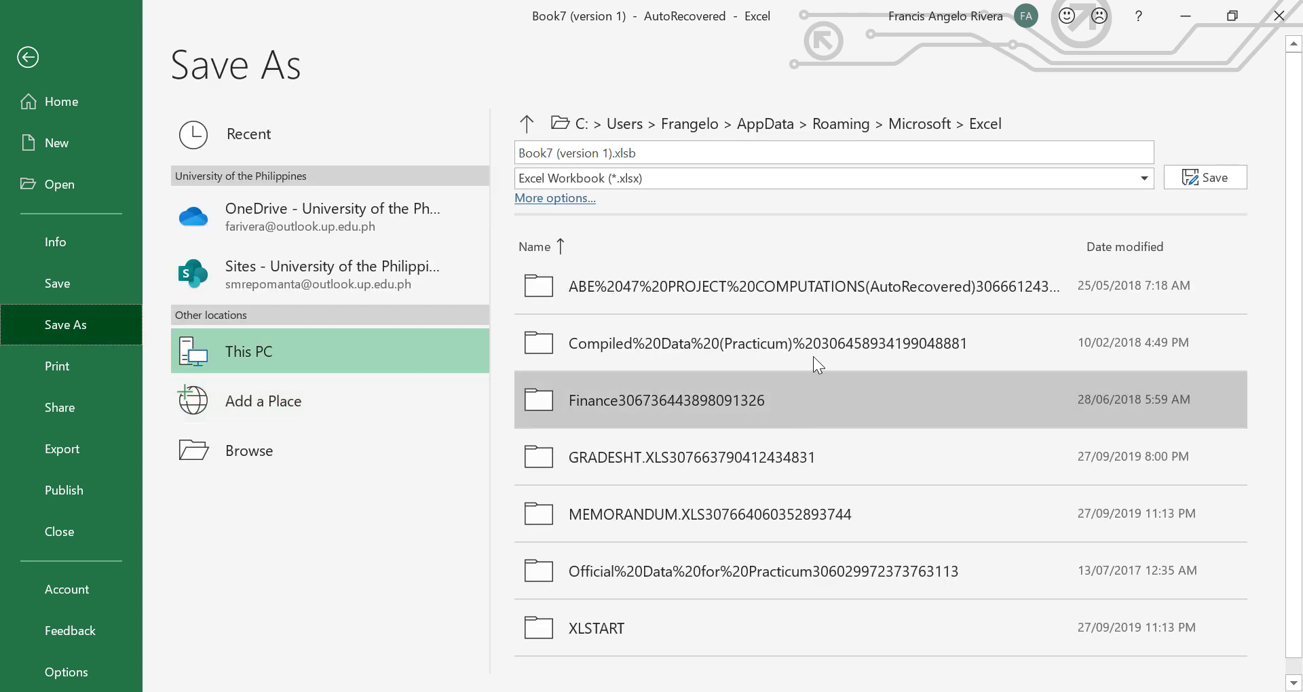
{"action": "left_click", "coordinate": [749, 158]}
{"action": "type", "text": "CBASTAD.XLS"}
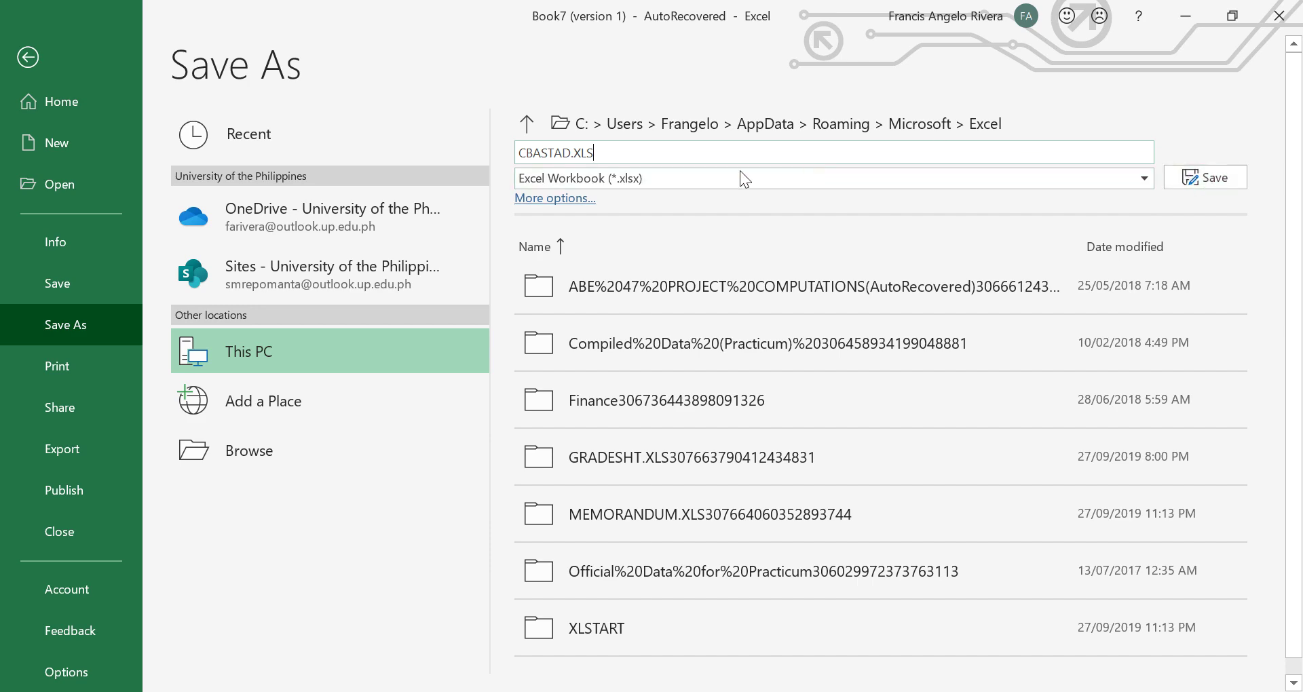
{"action": "left_click", "coordinate": [1215, 186]}
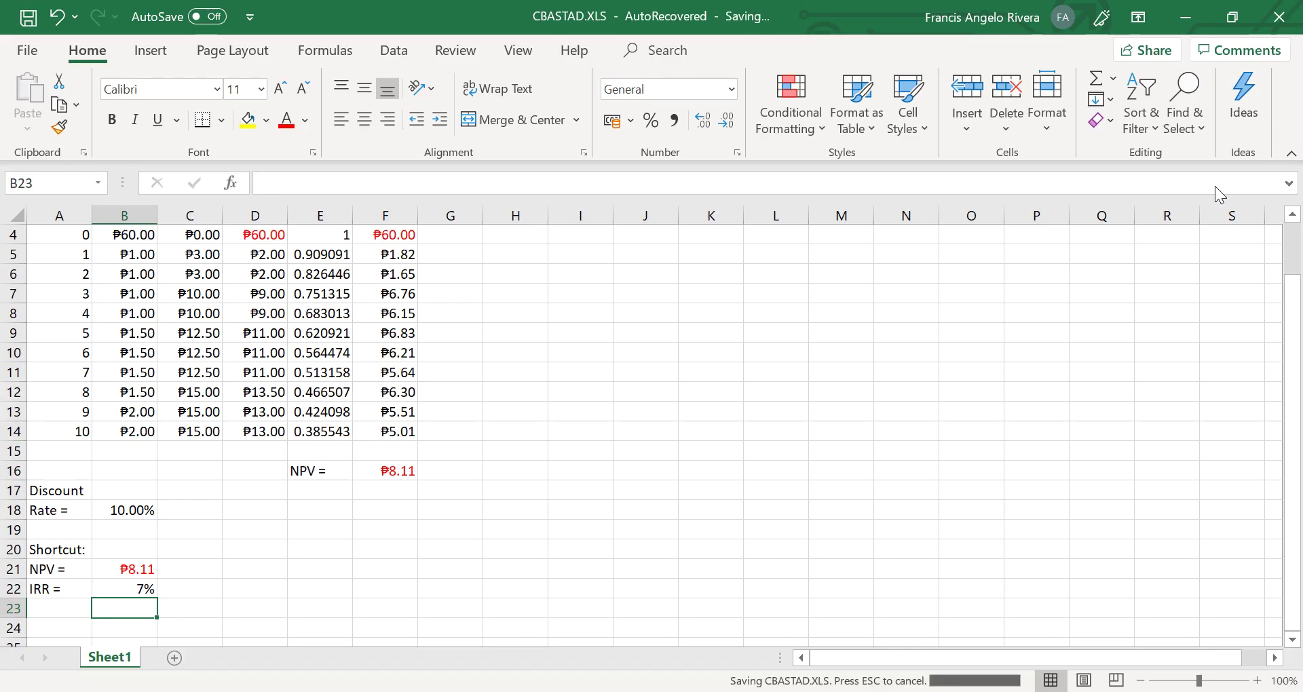